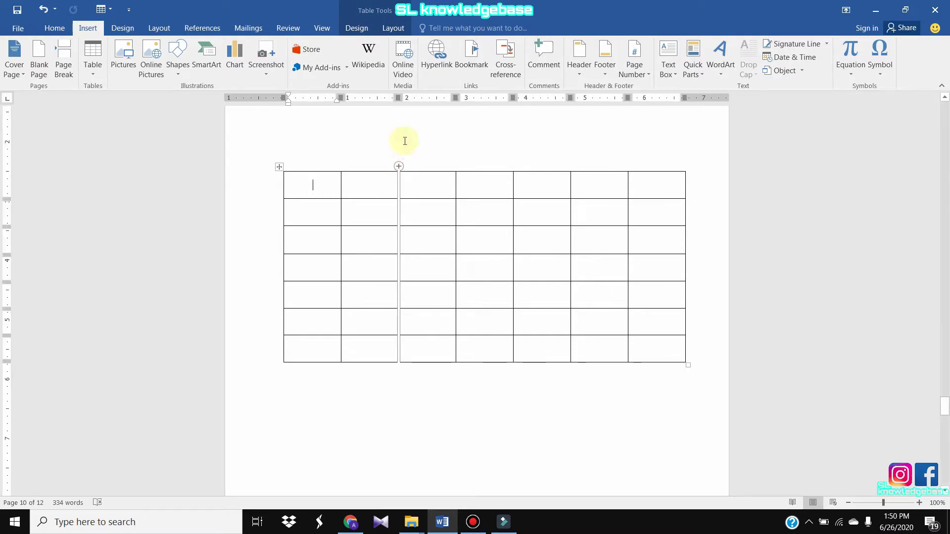
pyautogui.click(367, 29)
pyautogui.click(391, 28)
pyautogui.click(367, 27)
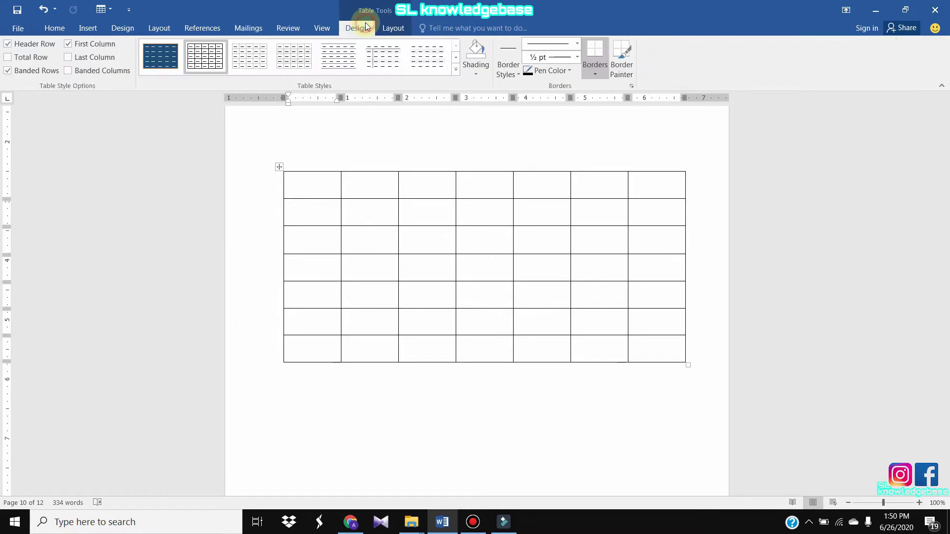
pyautogui.click(338, 201)
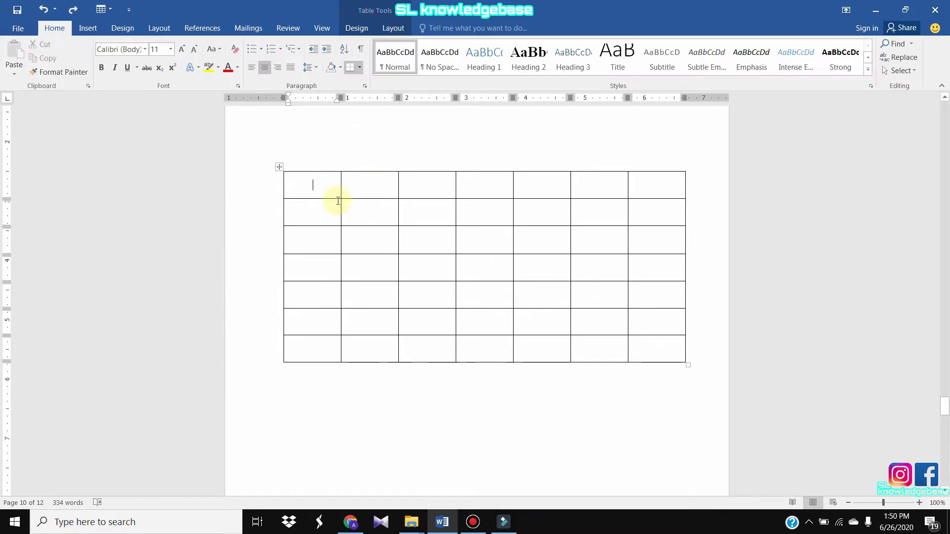
pyautogui.click(280, 167)
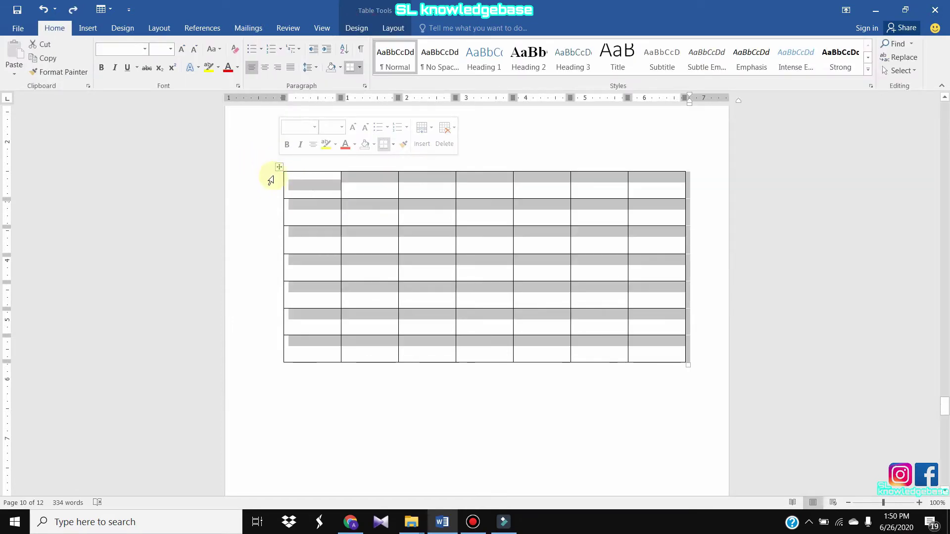
pyautogui.click(365, 191)
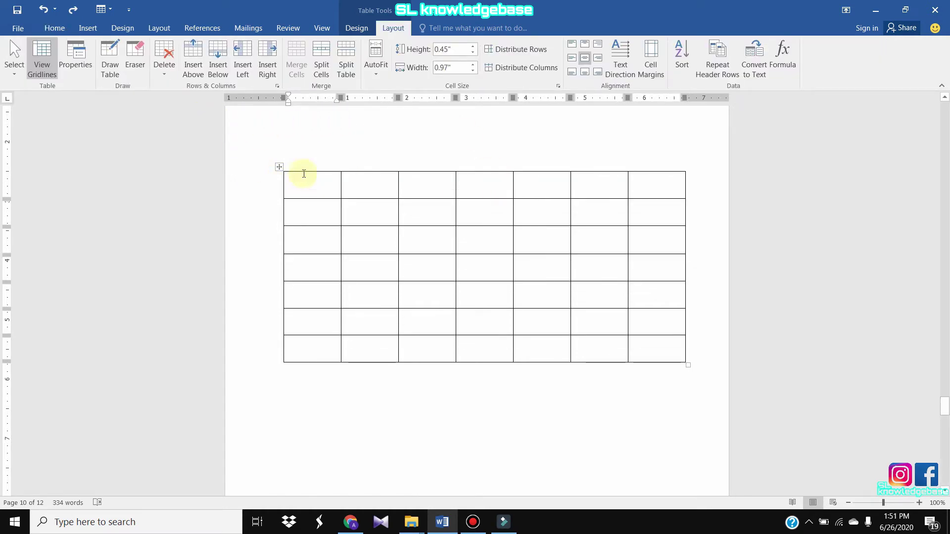
# - Draw an extra row along the table's bottom edge with Draw Table and divide it into seven cells matching the existing columns
pyautogui.click(119, 77)
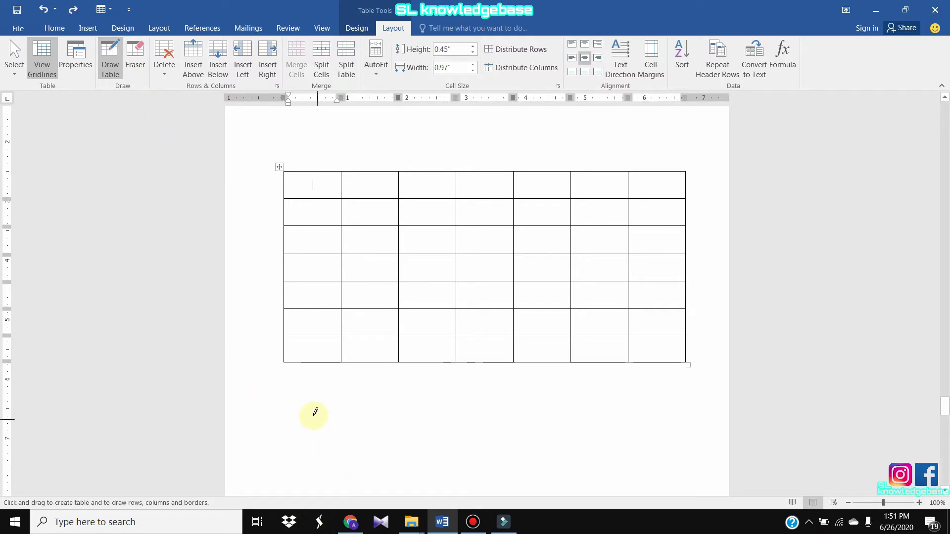
pyautogui.moveTo(283, 395)
pyautogui.mouseDown()
pyautogui.moveTo(356, 381)
pyautogui.moveTo(539, 403)
pyautogui.moveTo(678, 386)
pyautogui.moveTo(697, 370)
pyautogui.moveTo(684, 362)
pyautogui.mouseUp()
pyautogui.moveTo(341, 364)
pyautogui.mouseDown()
pyautogui.moveTo(341, 395)
pyautogui.moveTo(398, 336)
pyautogui.mouseUp()
pyautogui.moveTo(457, 350); pyautogui.dragTo(456, 396)
pyautogui.moveTo(515, 355); pyautogui.dragTo(517, 381)
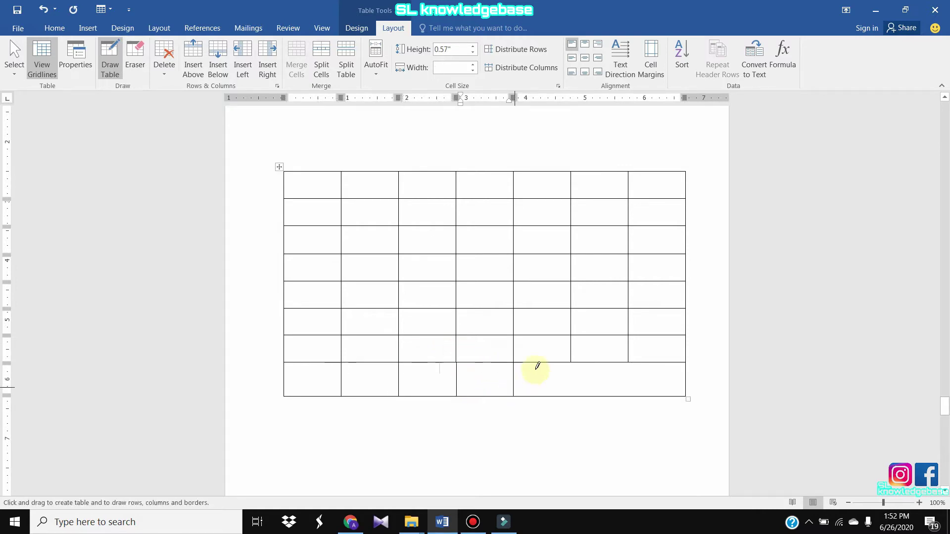
pyautogui.moveTo(569, 354); pyautogui.dragTo(566, 371)
pyautogui.moveTo(629, 348); pyautogui.dragTo(628, 394)
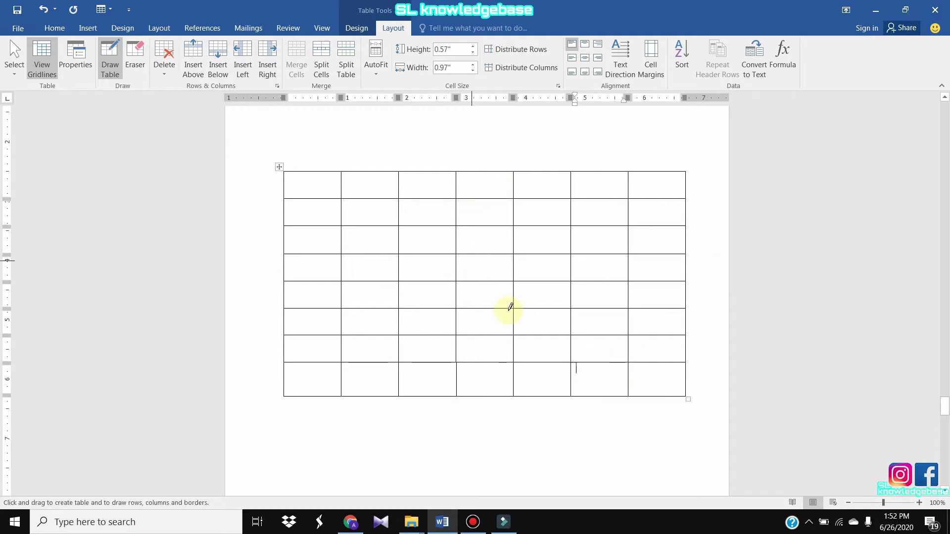
pyautogui.press('Escape')
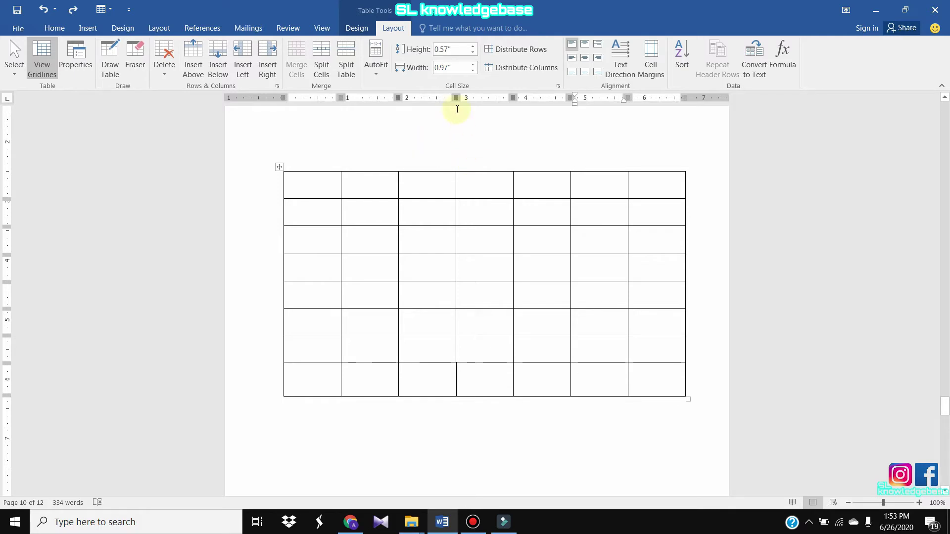
# - Erase the table's first column and bottom row, including their outer borders, with the Eraser
pyautogui.click(137, 68)
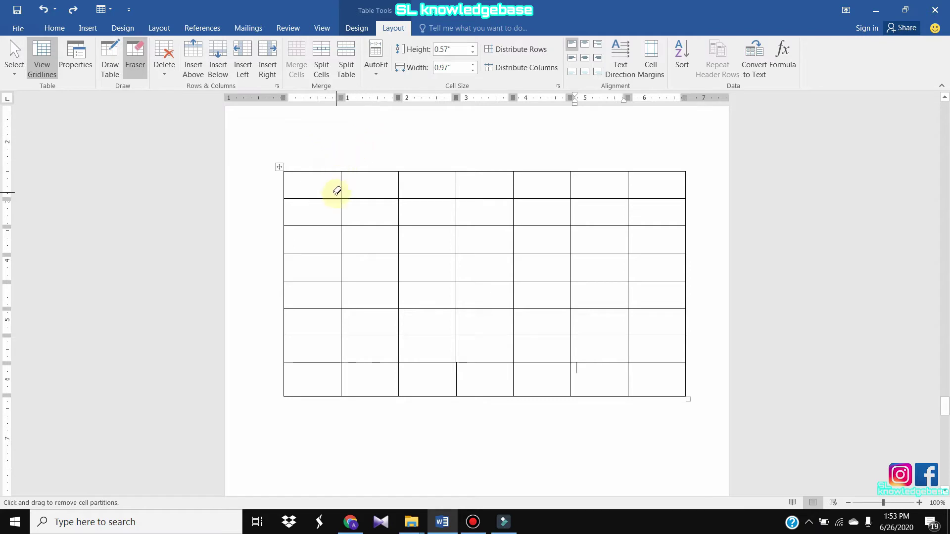
pyautogui.moveTo(317, 194)
pyautogui.mouseDown()
pyautogui.moveTo(319, 367)
pyautogui.moveTo(310, 361)
pyautogui.moveTo(496, 396)
pyautogui.moveTo(661, 383)
pyautogui.mouseUp()
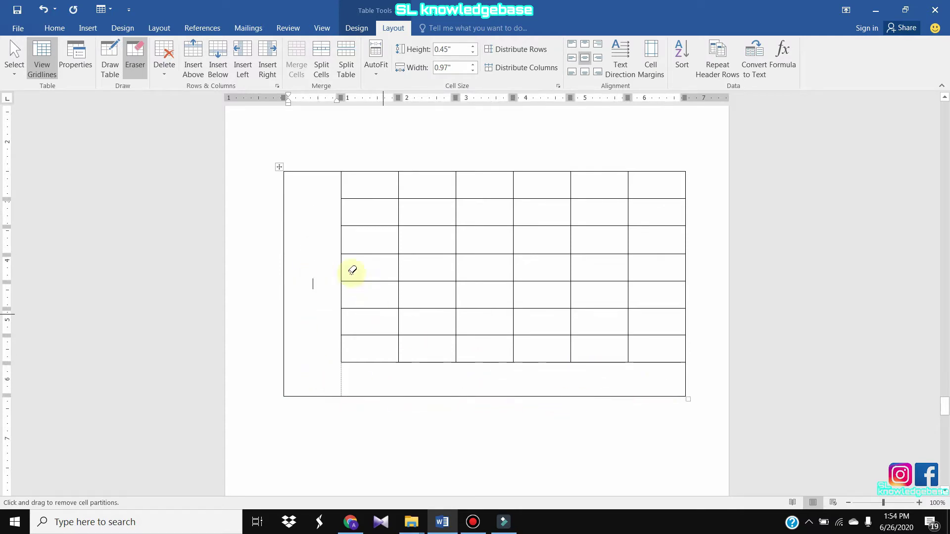
pyautogui.click(318, 163)
pyautogui.click(286, 239)
pyautogui.moveTo(314, 356)
pyautogui.mouseDown()
pyautogui.moveTo(354, 435)
pyautogui.moveTo(462, 407)
pyautogui.mouseUp()
pyautogui.click(407, 384)
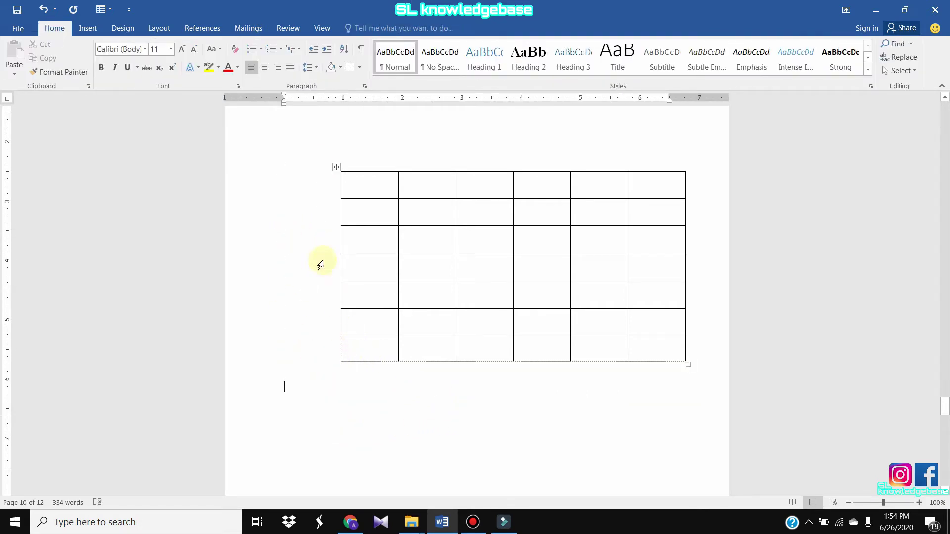
# - Insert a new row above the table row containing "a"
pyautogui.click(375, 196)
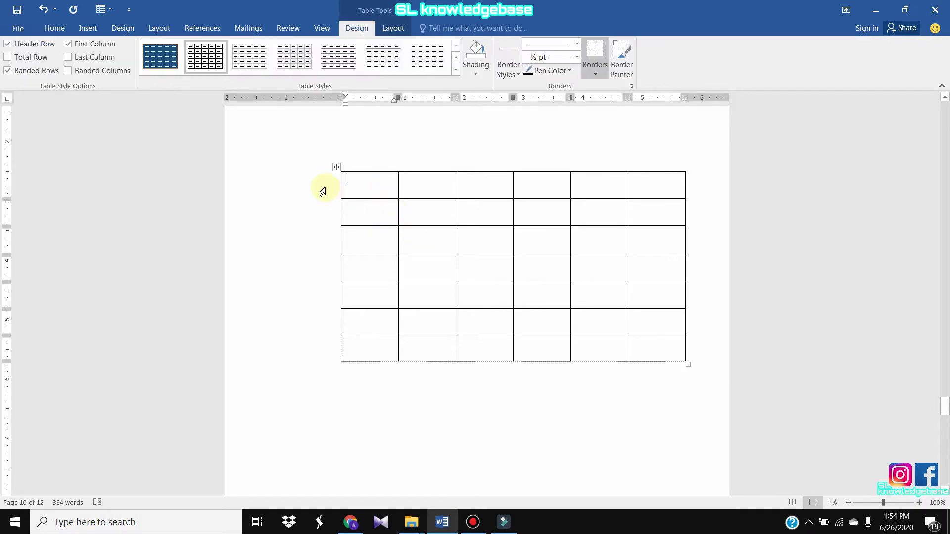
pyautogui.click(393, 27)
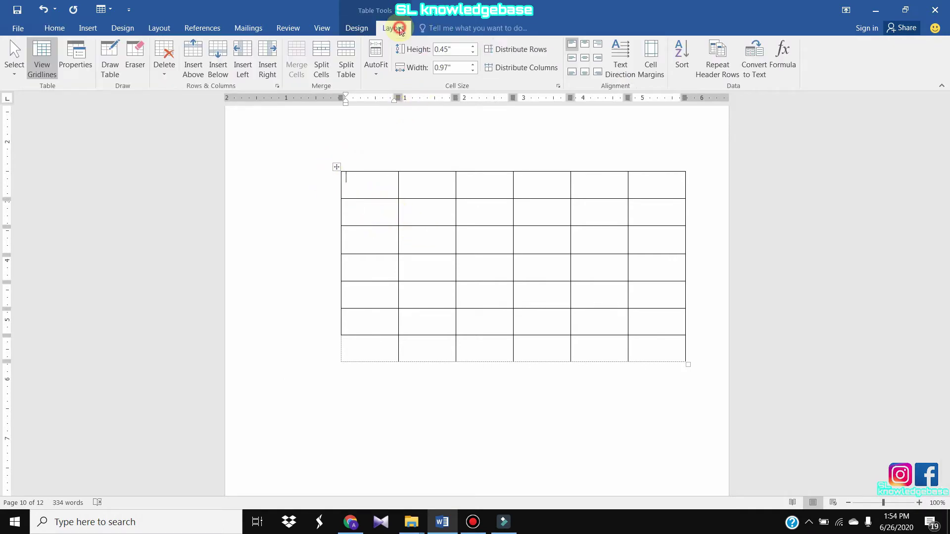
pyautogui.click(169, 80)
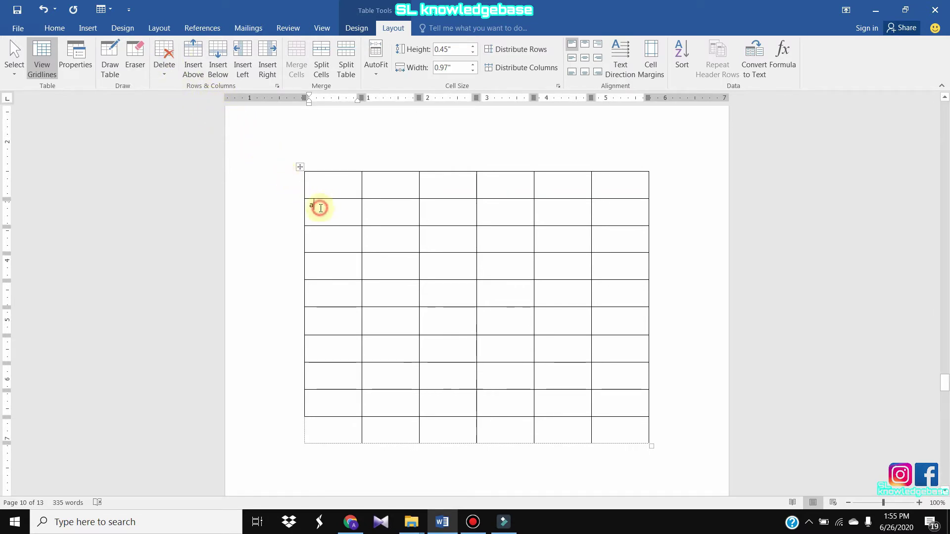
pyautogui.click(192, 69)
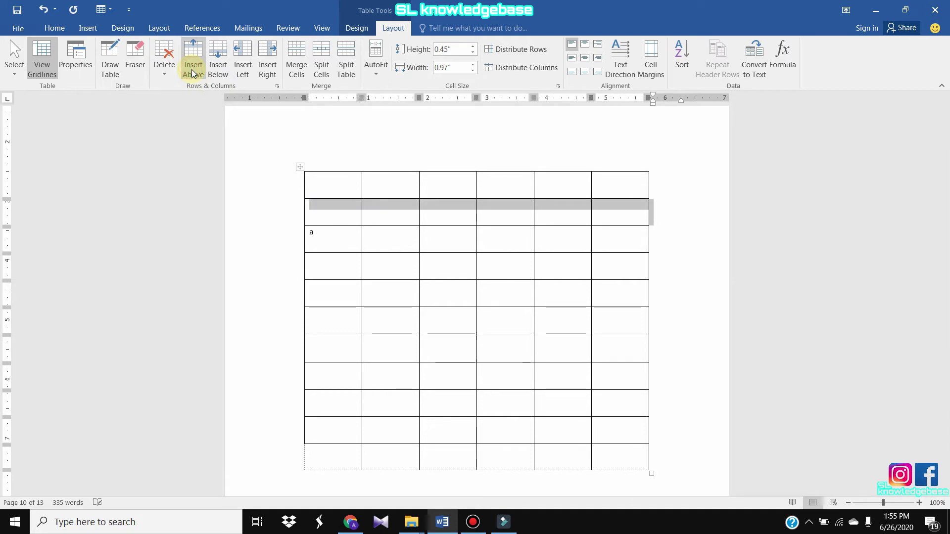
pyautogui.click(329, 240)
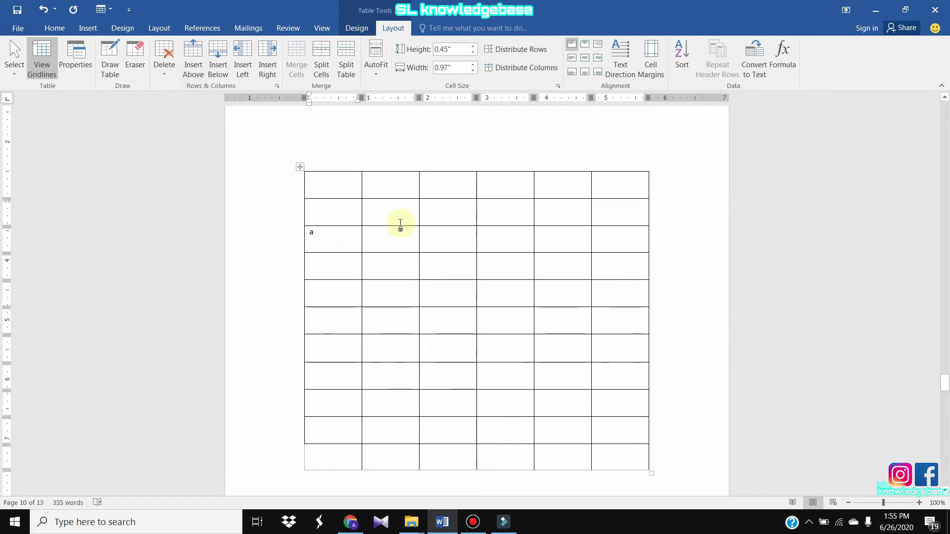
pyautogui.click(284, 216)
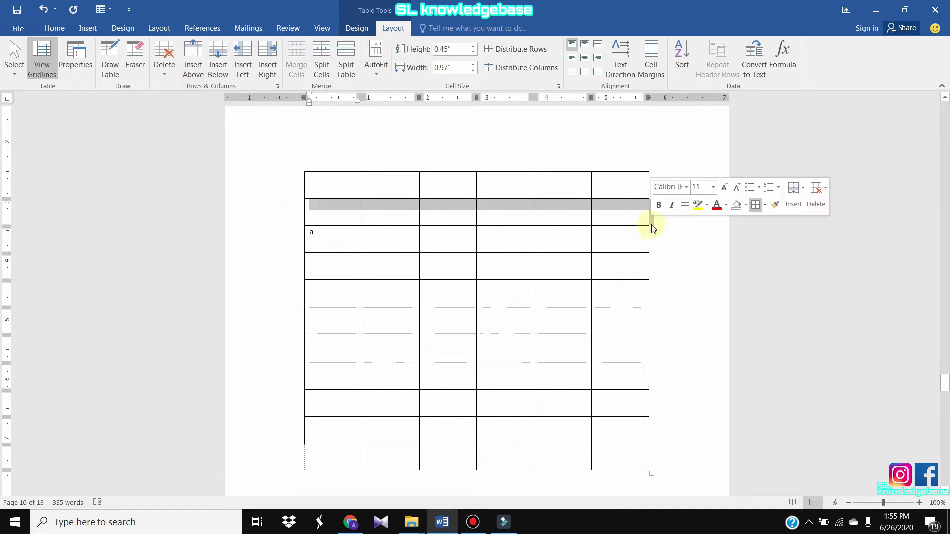
# - Enter "b" in the first-column cell directly below "a"
pyautogui.press('Down')
pyautogui.press('Down')
pyautogui.write('b')
# - Insert a new row below the row containing "a", separating it from the "b" row
pyautogui.click(324, 241)
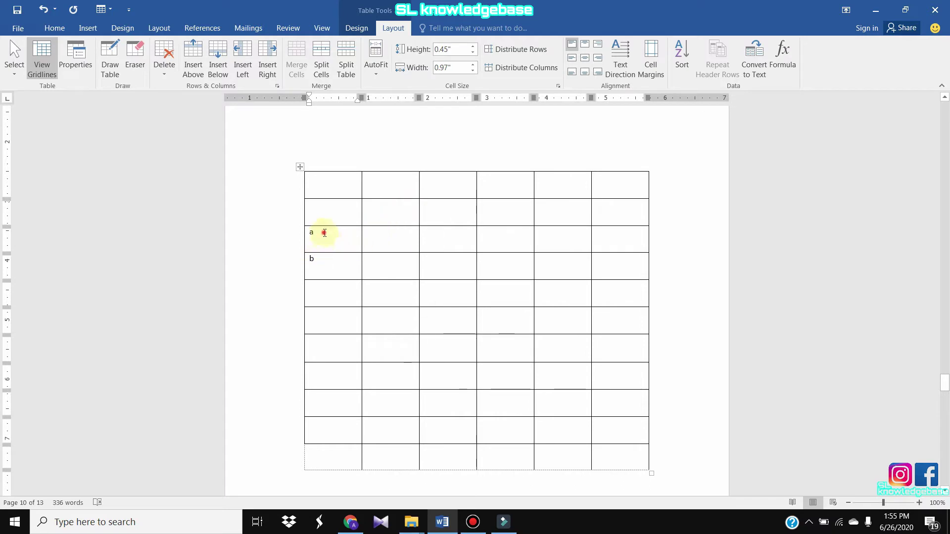
pyautogui.click(226, 64)
pyautogui.click(680, 262)
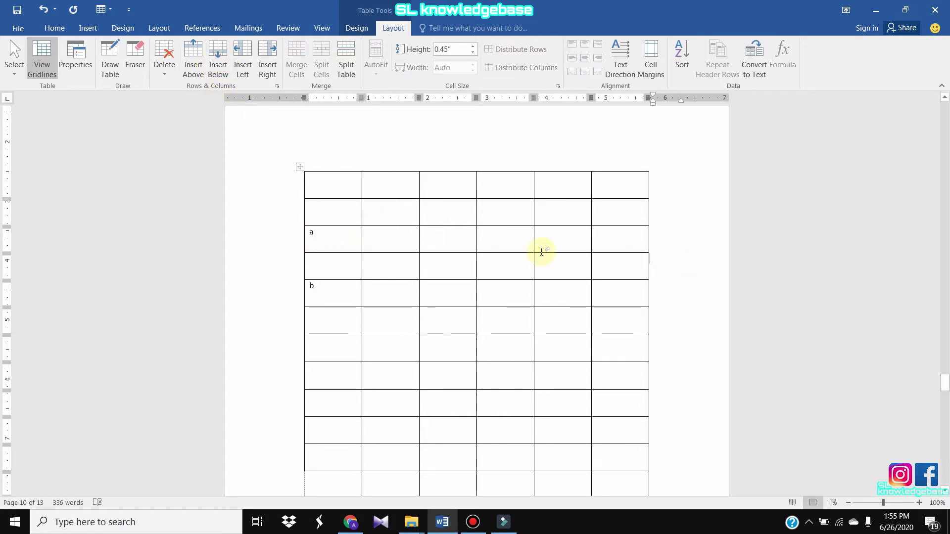
pyautogui.click(329, 240)
pyautogui.click(306, 262)
pyautogui.moveTo(322, 263); pyautogui.dragTo(670, 265)
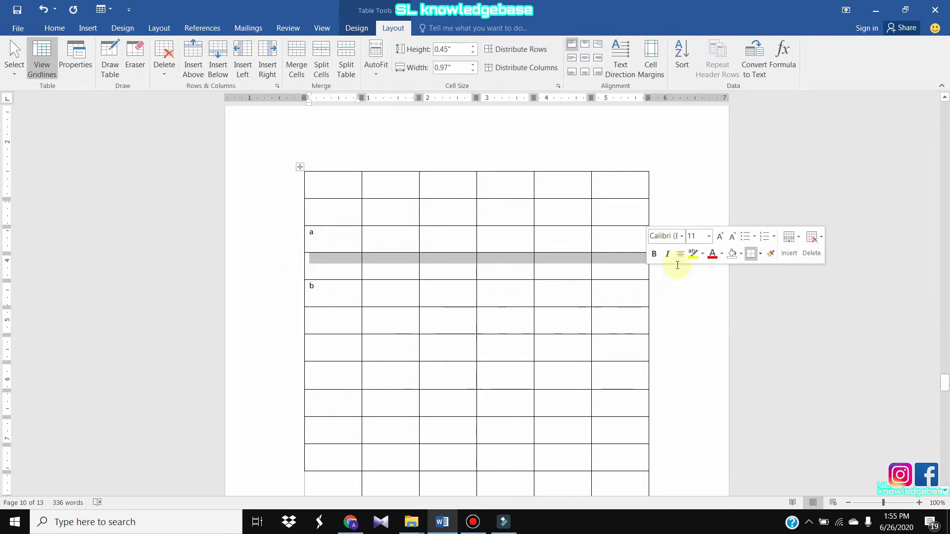
pyautogui.click(667, 290)
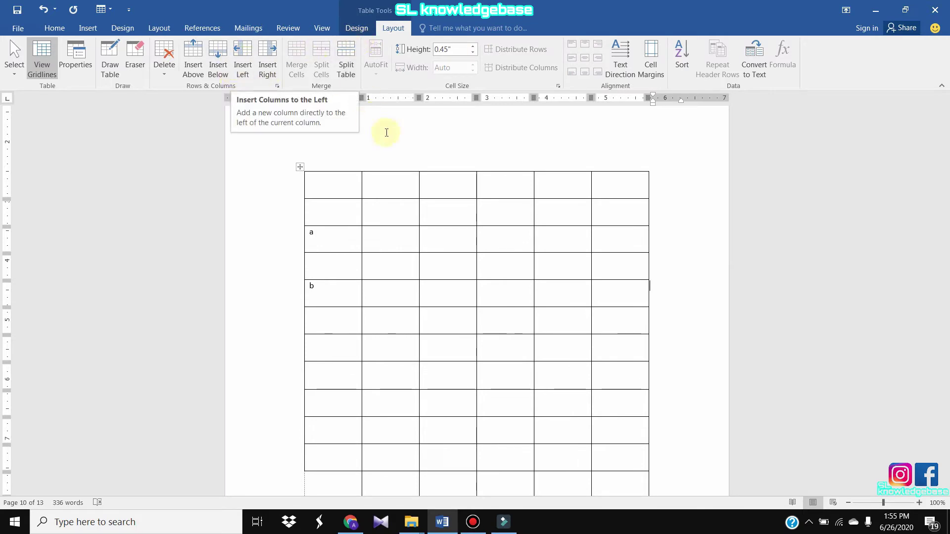
# - Enter "a", "b" and "c" in the third, fourth and fifth cells of the table's third row
pyautogui.click(435, 247)
pyautogui.write('a')
pyautogui.press('Tab')
pyautogui.write('b')
pyautogui.press('Tab')
pyautogui.write('c')
# - Try inserting a column to the left and one to the right of the third row's "b" cell, undoing each insertion
pyautogui.moveTo(489, 233); pyautogui.dragTo(487, 230)
pyautogui.click(490, 231)
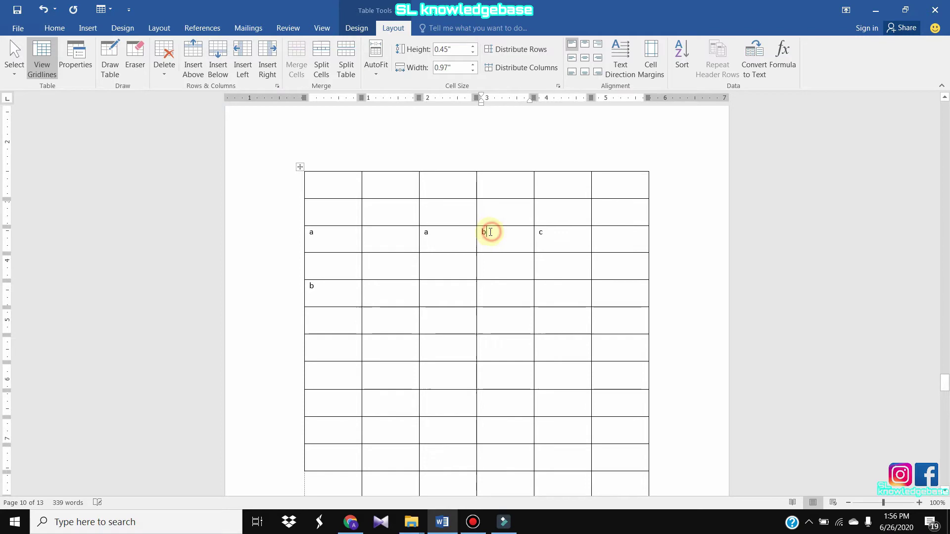
pyautogui.click(245, 74)
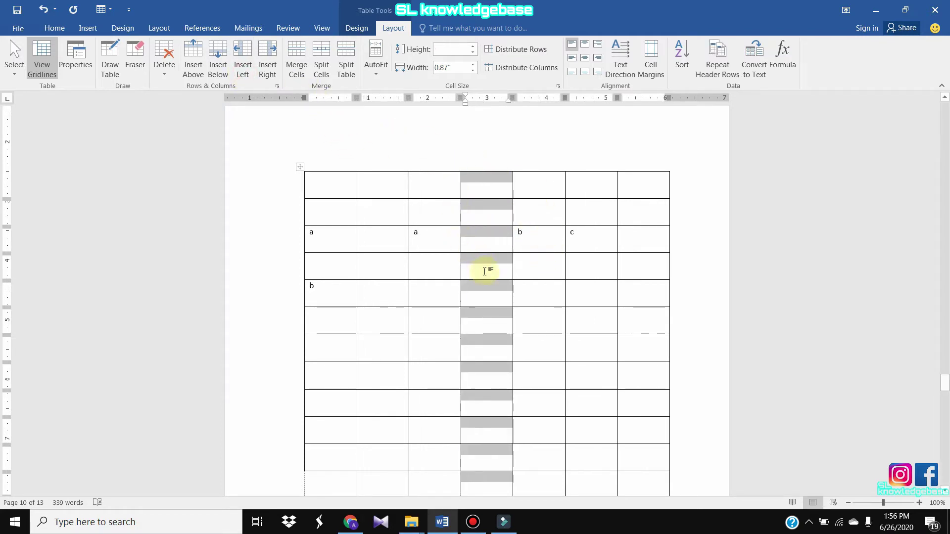
pyautogui.hotkey('ctrl', 'z')
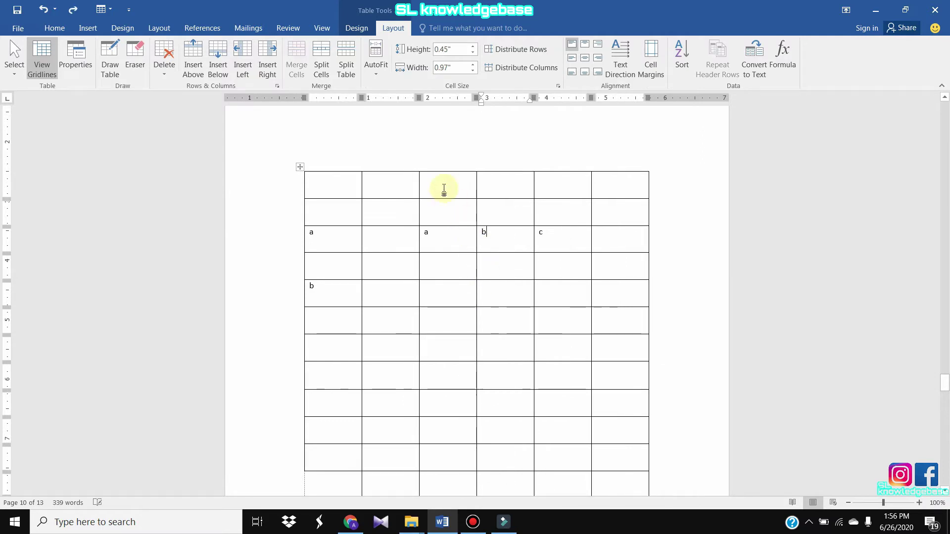
pyautogui.click(274, 74)
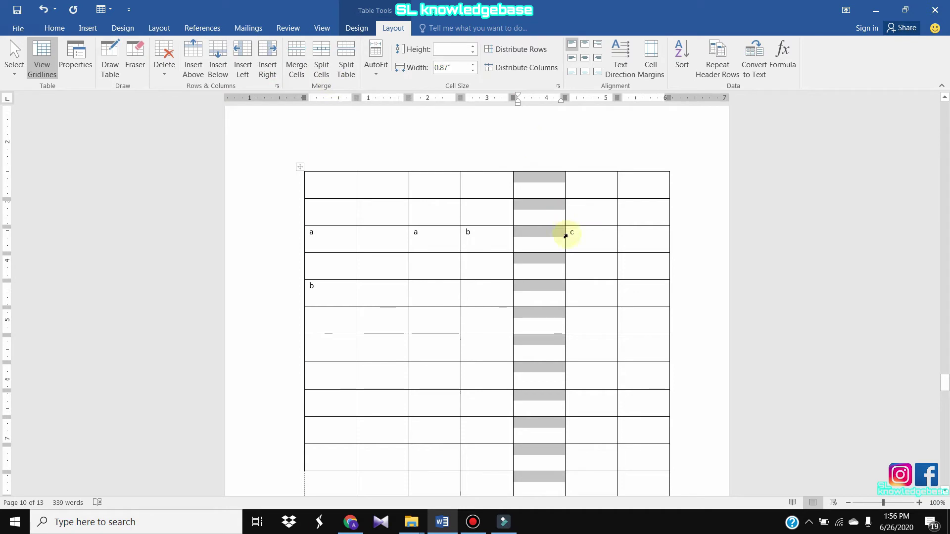
pyautogui.hotkey('ctrl', 'z')
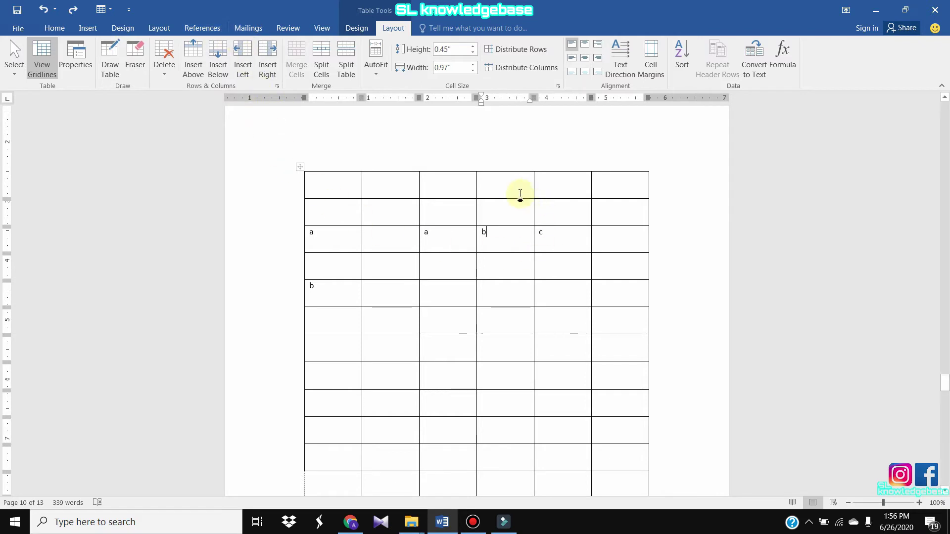
# - Merge the block two columns wide and four rows high beneath the third row's adjacent "a" and "b" into one cell
pyautogui.scroll(-2, 432, 215)
pyautogui.moveTo(433, 215); pyautogui.dragTo(515, 275)
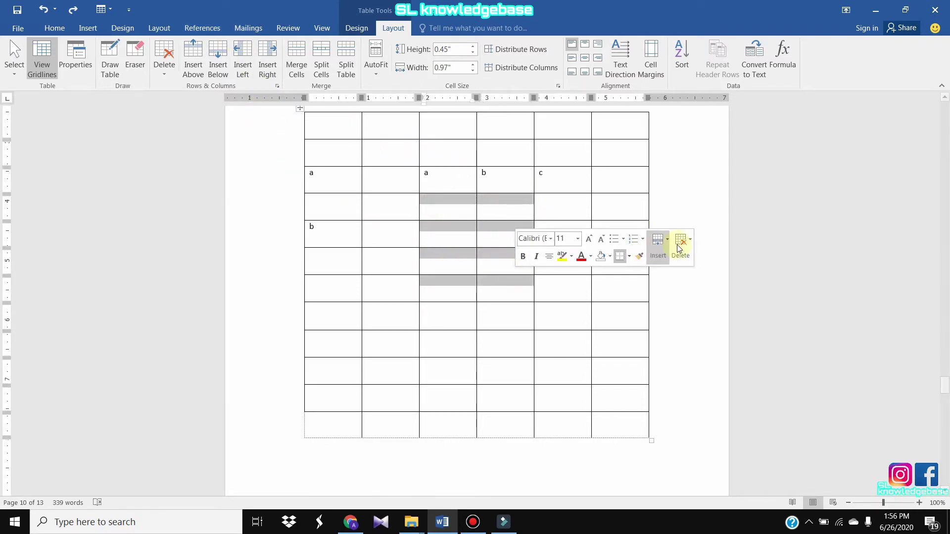
pyautogui.click(596, 146)
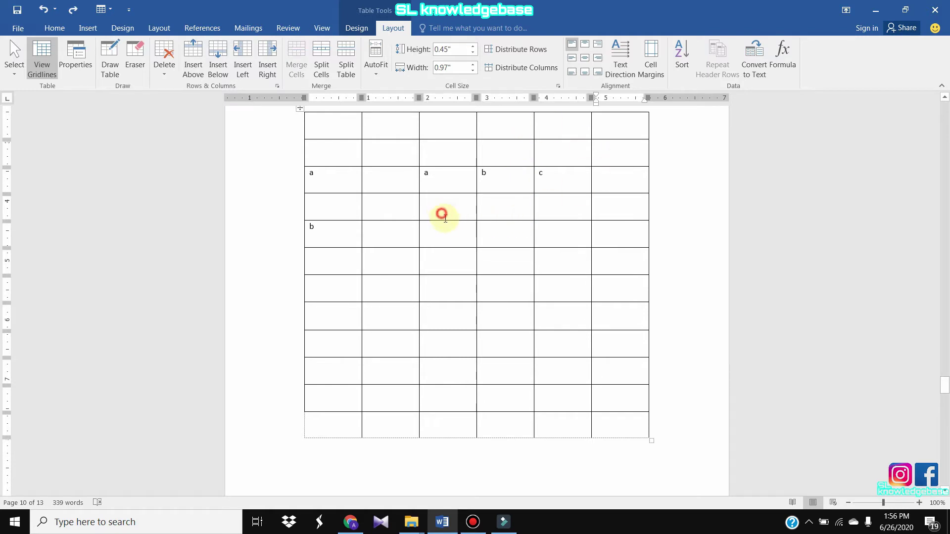
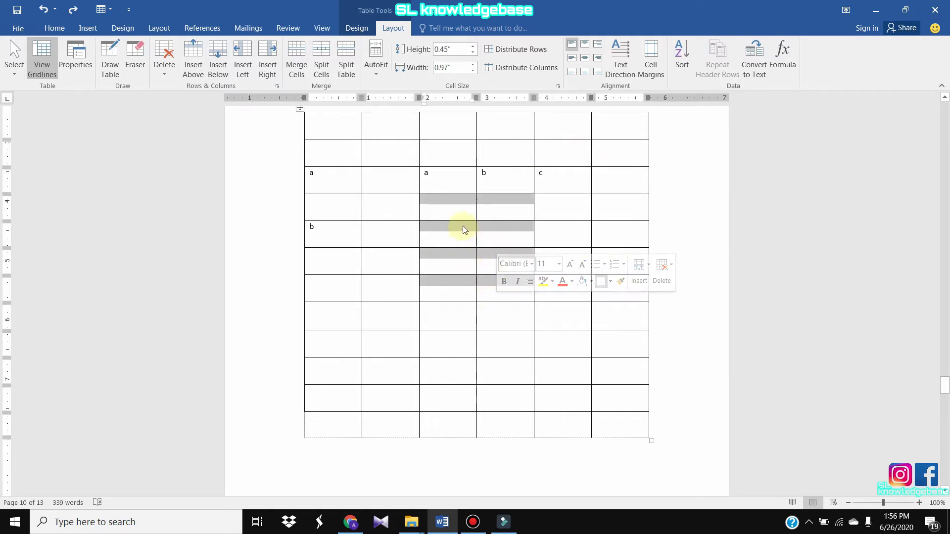
pyautogui.click(298, 77)
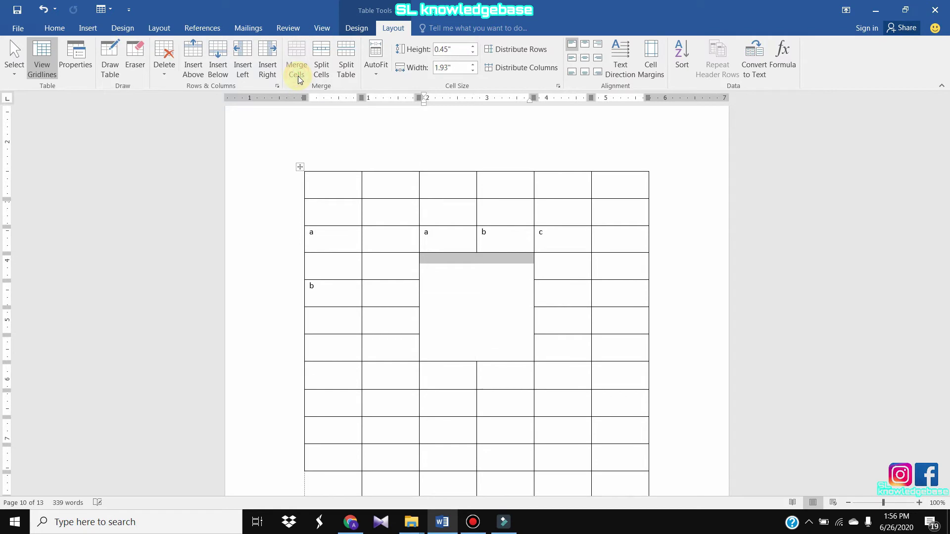
pyautogui.click(521, 130)
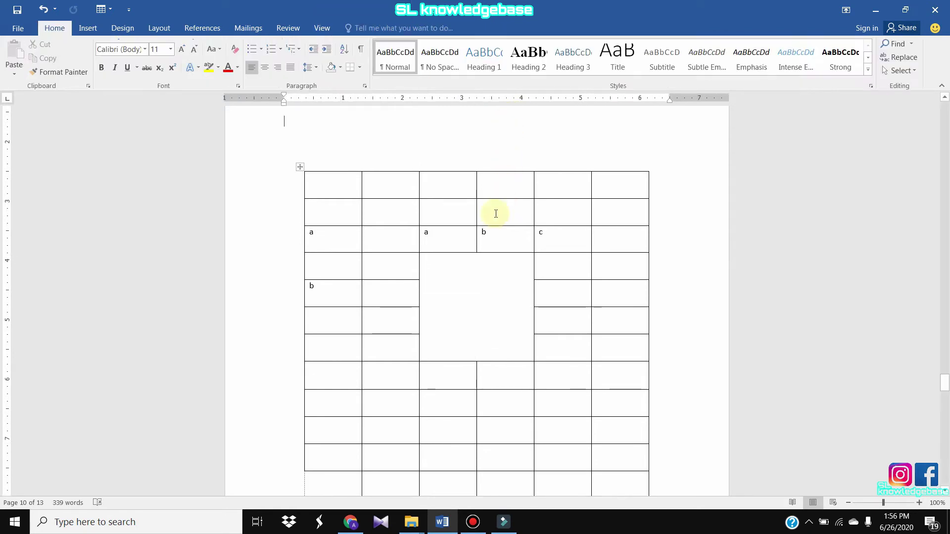
pyautogui.moveTo(440, 269); pyautogui.dragTo(520, 343)
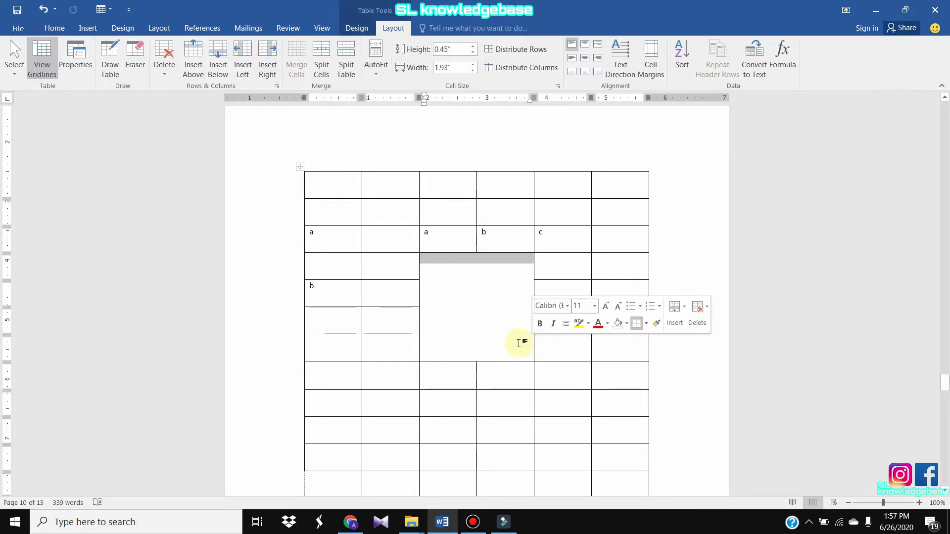
pyautogui.click(520, 345)
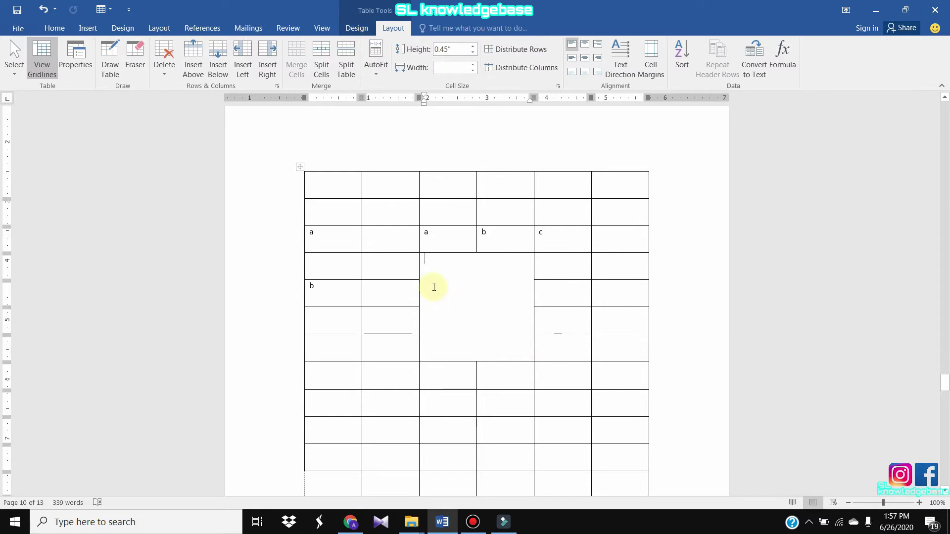
# - Merge all cells of the table's last five rows into a single cell
pyautogui.scroll(-3, 395, 224)
pyautogui.moveTo(312, 325); pyautogui.dragTo(623, 430)
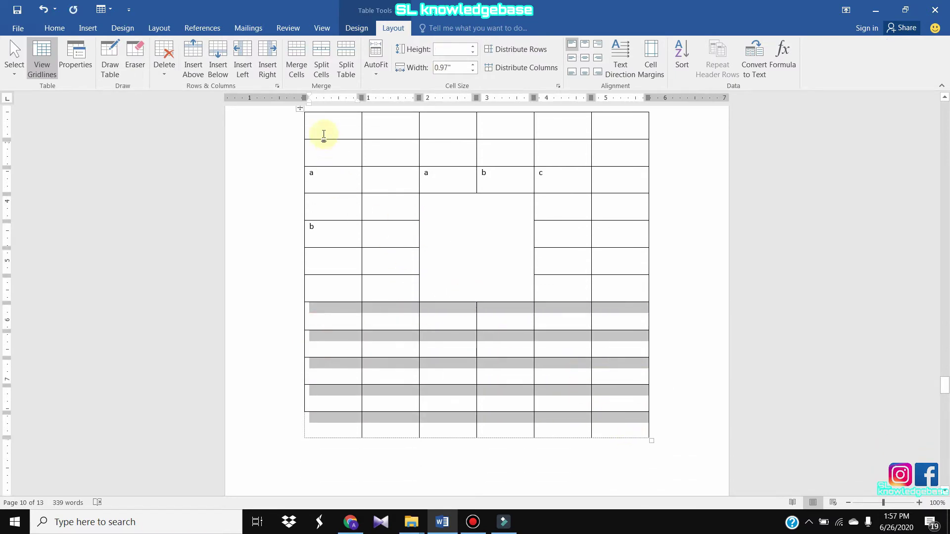
pyautogui.click(291, 73)
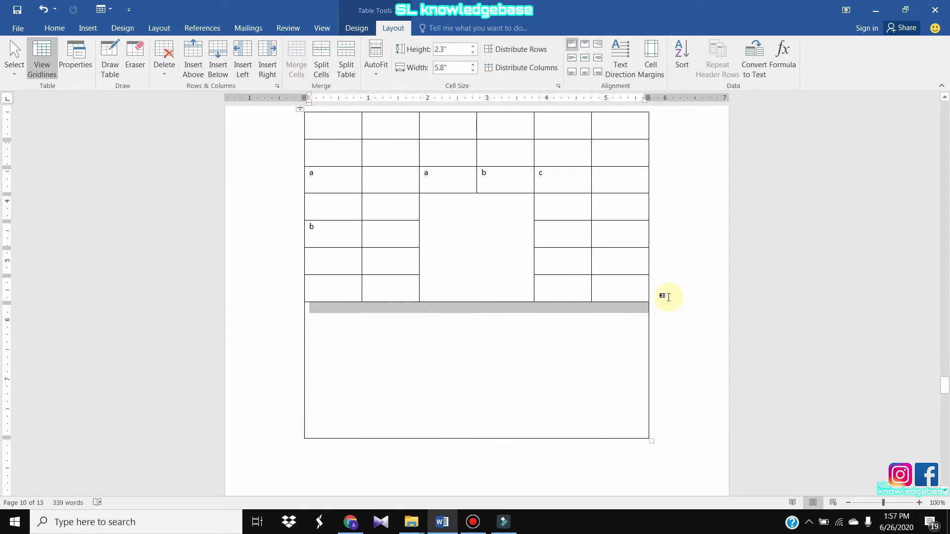
# - Undo the last two cell merges
pyautogui.hotkey('ctrl', 'z')
pyautogui.hotkey('ctrl', 'z')
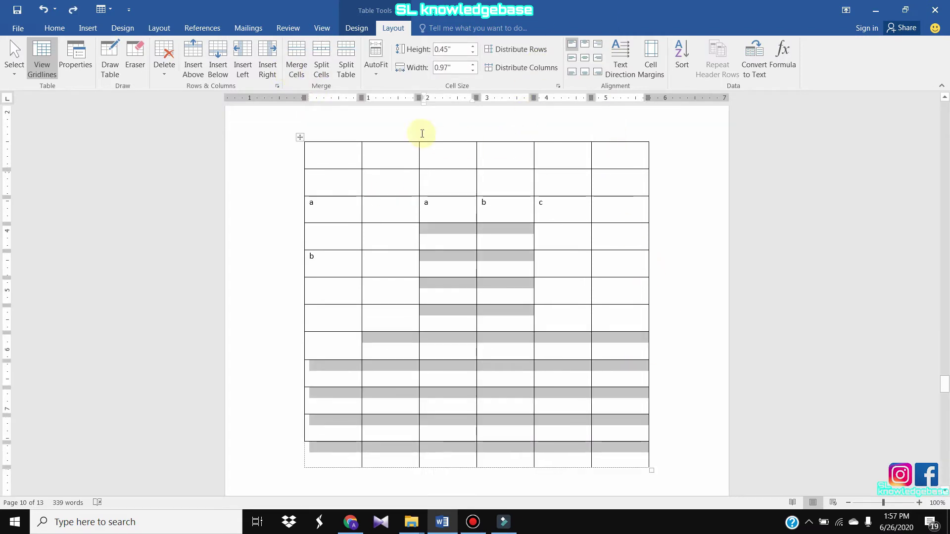
# - Split the third cell of the table's first row into two columns and two rows
pyautogui.click(321, 64)
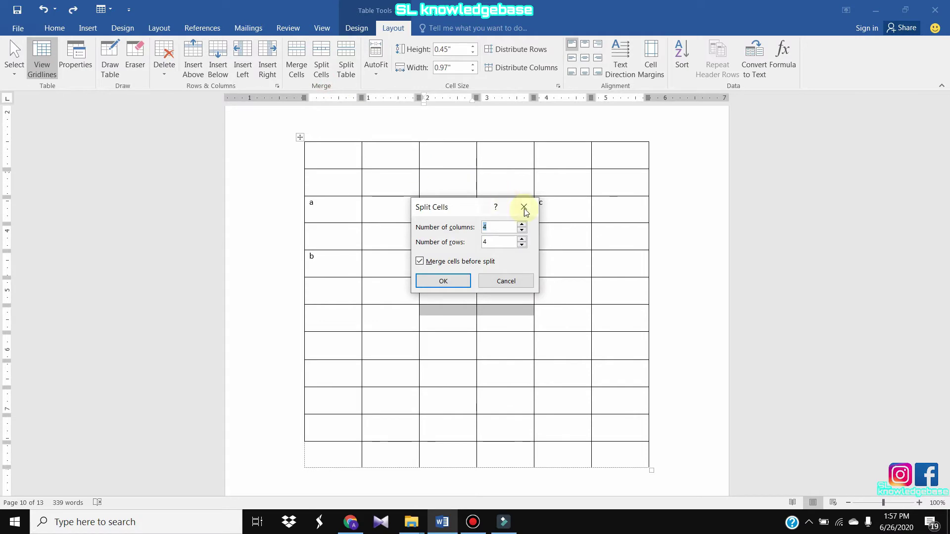
pyautogui.click(524, 206)
pyautogui.click(424, 147)
pyautogui.click(321, 63)
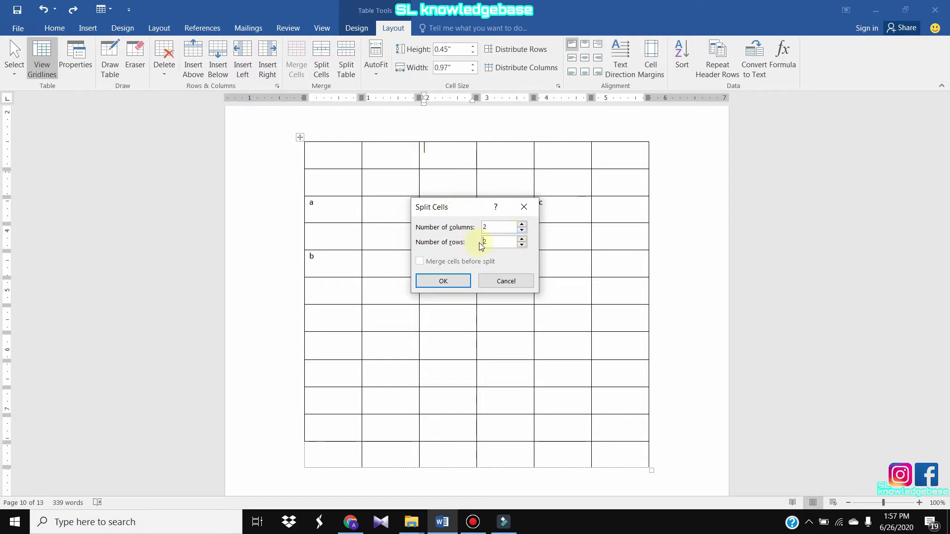
pyautogui.click(464, 287)
pyautogui.press('Up')
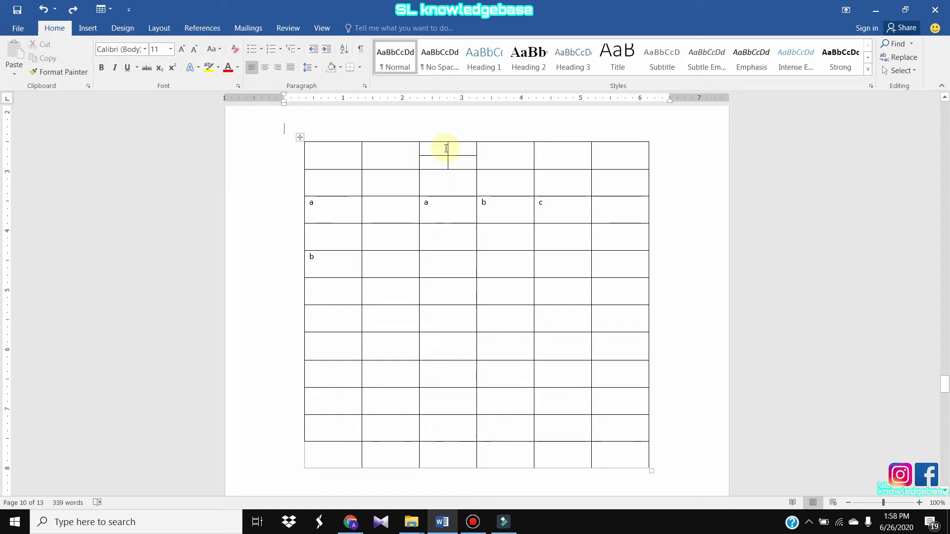
# - Split the table into two separate tables directly above its seventh row
pyautogui.scroll(-2, 436, 163)
pyautogui.click(452, 195)
pyautogui.scroll(2, 446, 194)
pyautogui.click(390, 29)
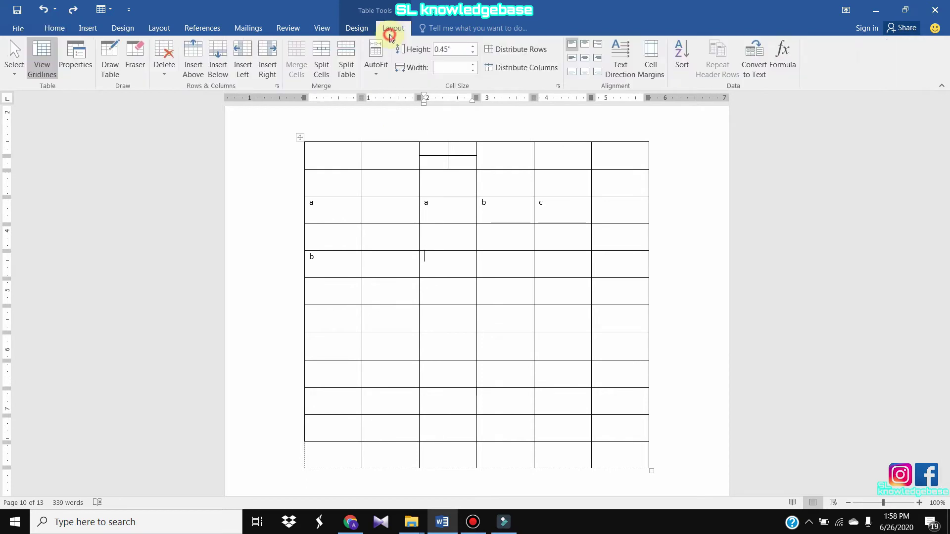
pyautogui.press('Down')
pyautogui.press('Down')
pyautogui.press('Down')
pyautogui.press('Down')
pyautogui.press('Left')
pyautogui.press('Left')
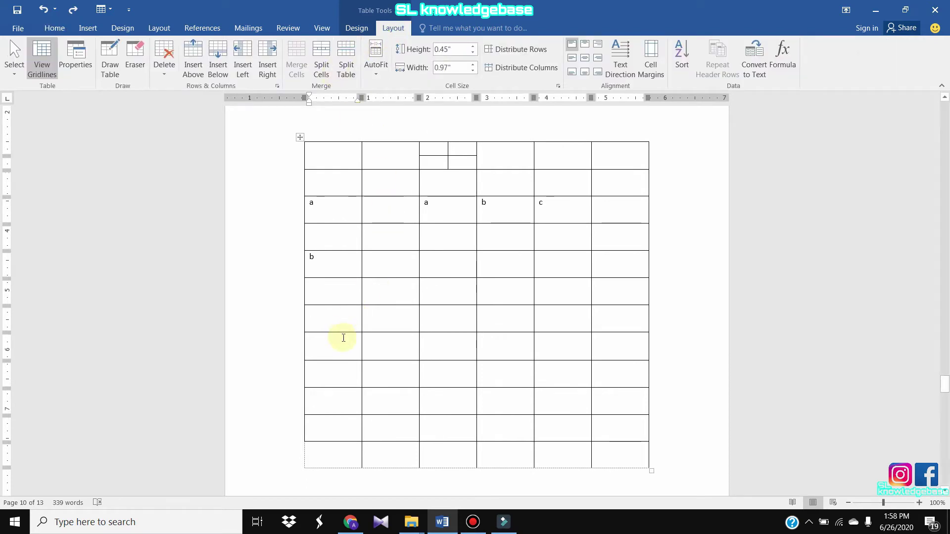
pyautogui.moveTo(303, 251)
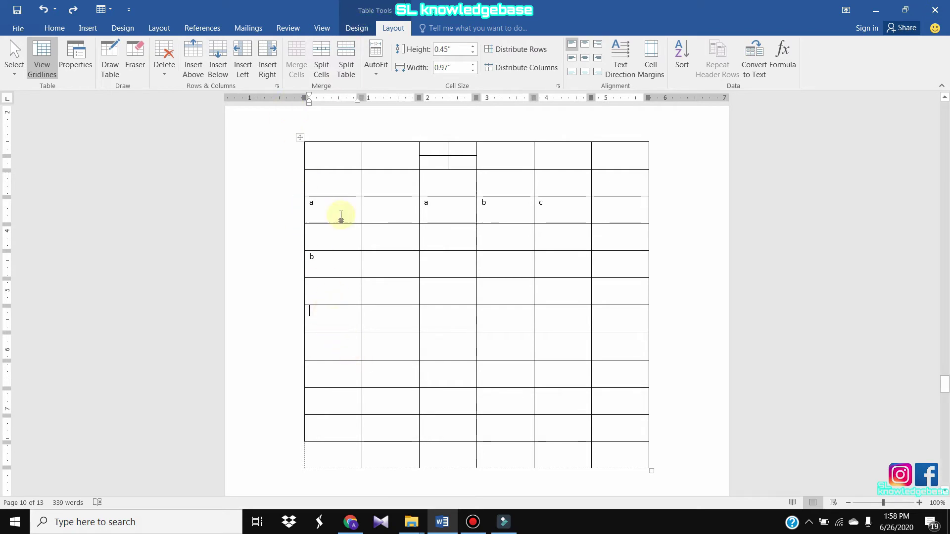
pyautogui.click(347, 55)
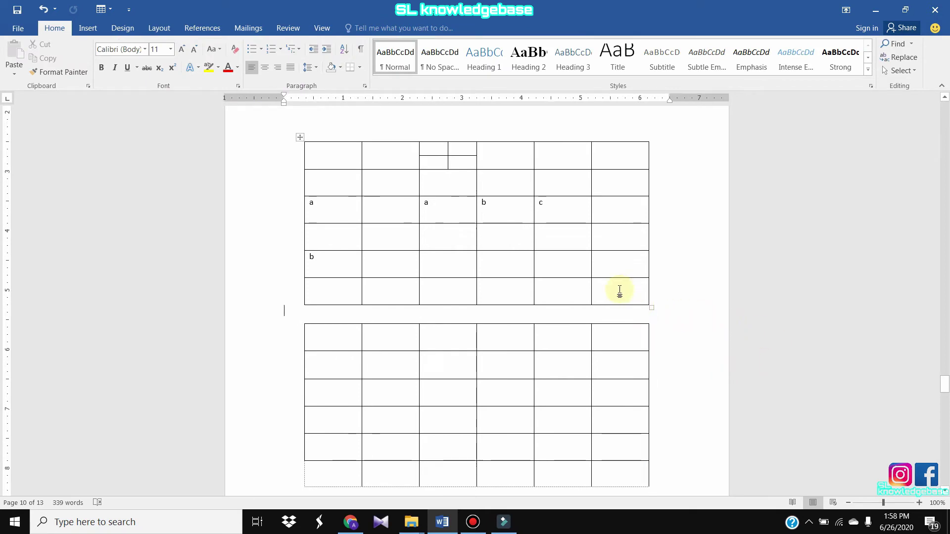
# - Enter "aaaaaaa" in the third cell of the lower table's third row
pyautogui.scroll(-1, 656, 297)
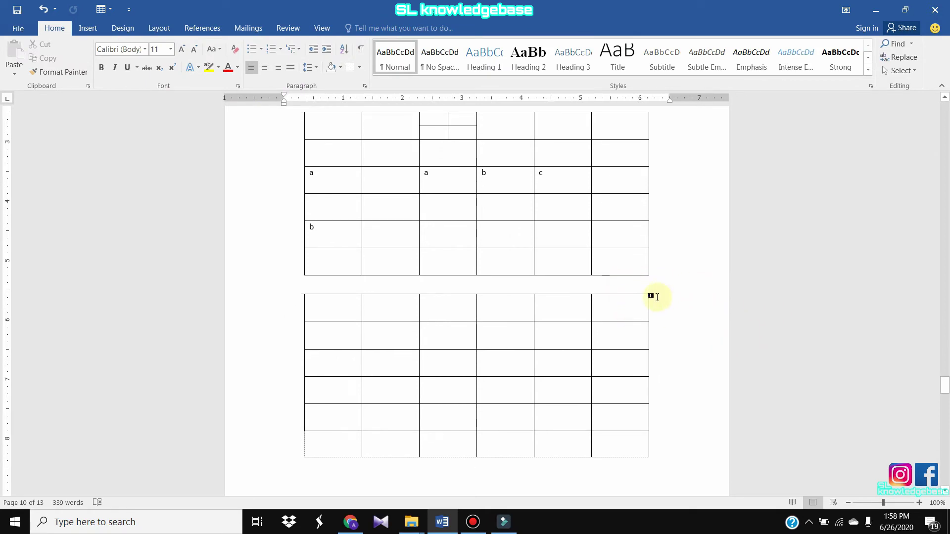
pyautogui.moveTo(386, 322); pyautogui.dragTo(386, 322)
pyautogui.scroll(-1, 387, 322)
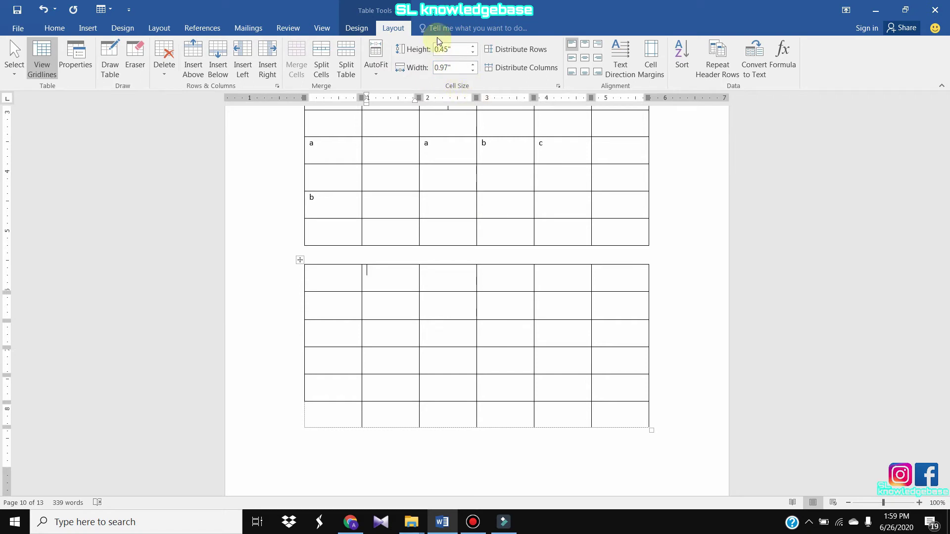
pyautogui.scroll(-2, 449, 169)
pyautogui.click(452, 269)
pyautogui.write('aaaaaaa')
# - Center the "aaaaaaa" text both horizontally and vertically in its cell
pyautogui.doubleClick(447, 266)
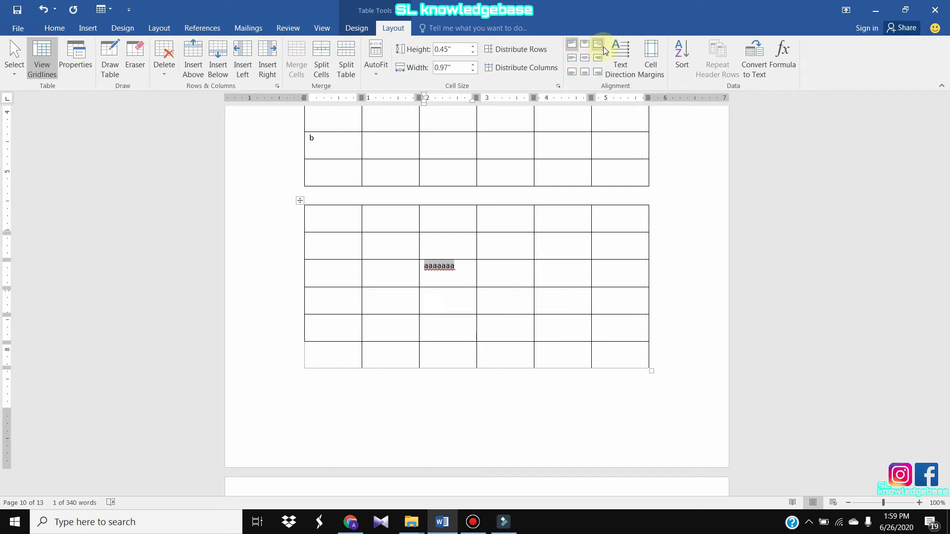
pyautogui.click(585, 61)
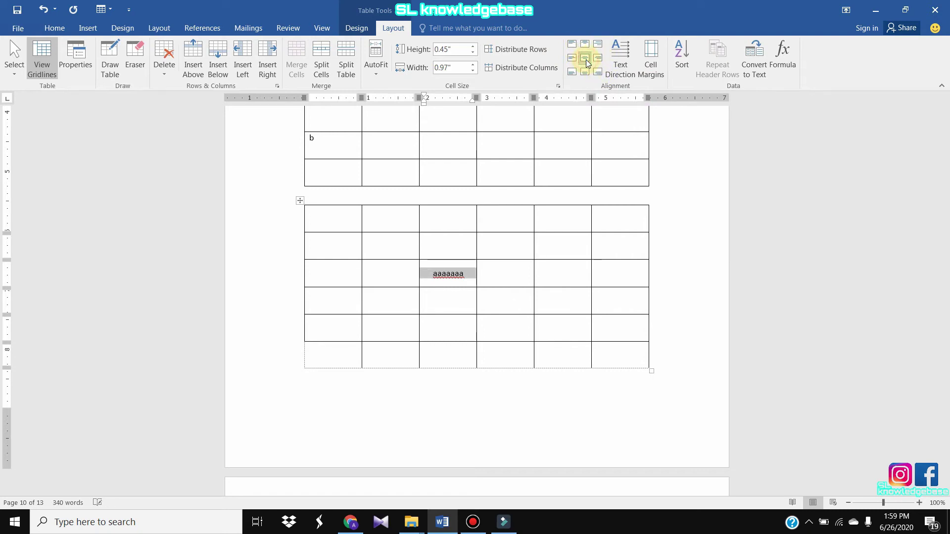
pyautogui.click(678, 148)
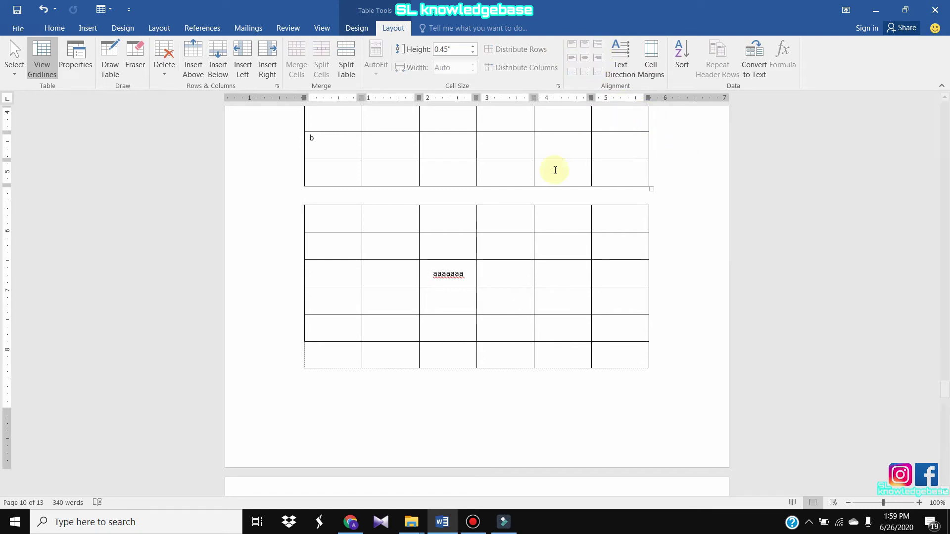
# - Cycle the text direction of the "aaaaaaa" cell through its vertical orientations and back to horizontal
pyautogui.doubleClick(454, 274)
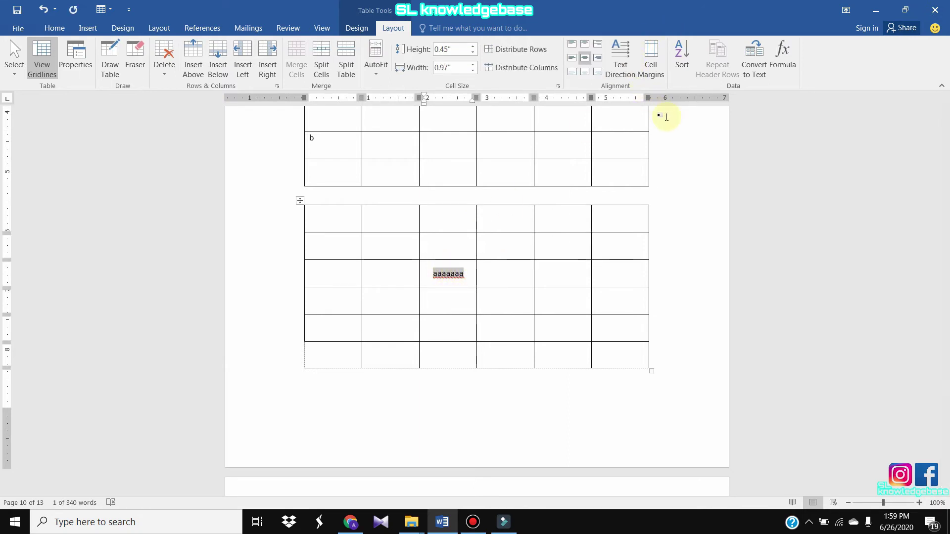
pyautogui.click(626, 74)
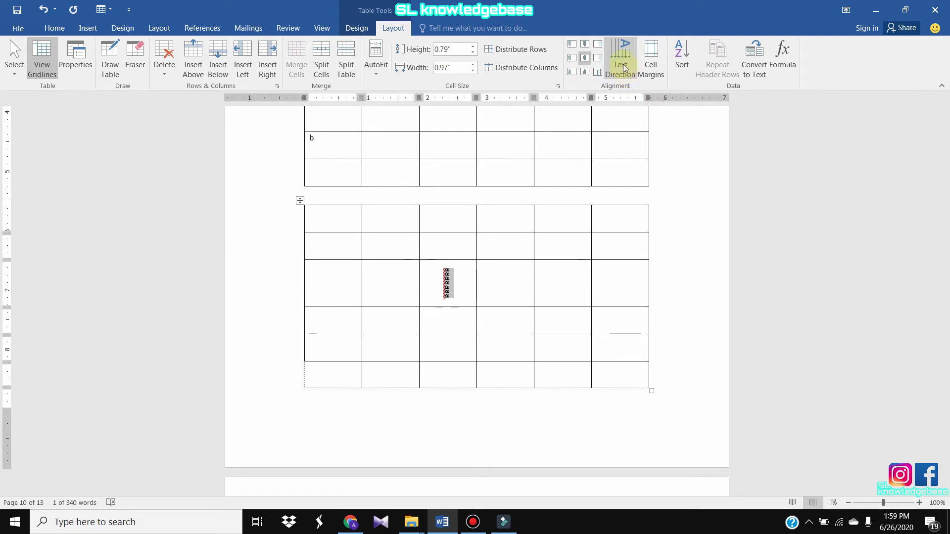
pyautogui.click(622, 63)
pyautogui.click(622, 63)
pyautogui.click(623, 64)
pyautogui.click(622, 63)
pyautogui.click(623, 64)
pyautogui.scroll(-1, 556, 252)
pyautogui.click(693, 238)
# - Examine the lower table's default cell margin and spacing options, and the options for sorting it
pyautogui.click(471, 237)
pyautogui.click(653, 71)
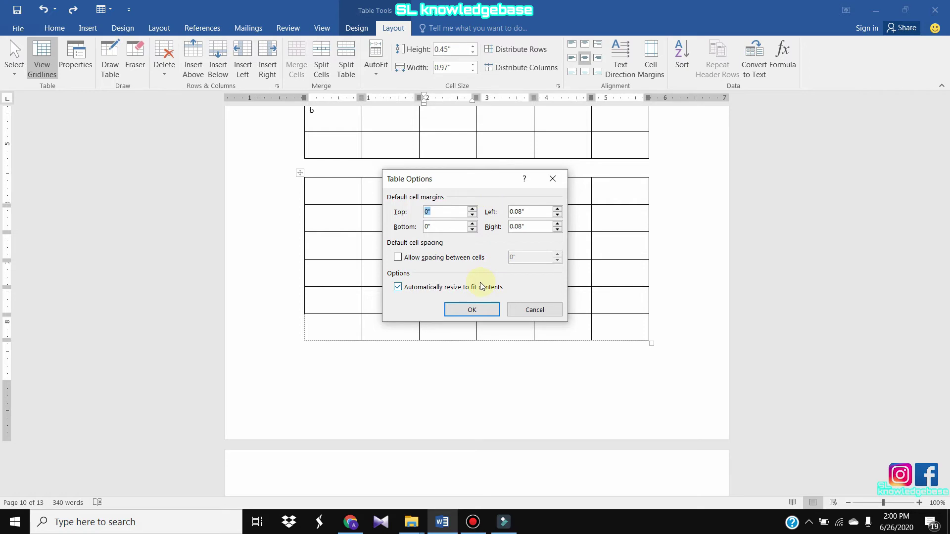
pyautogui.click(472, 310)
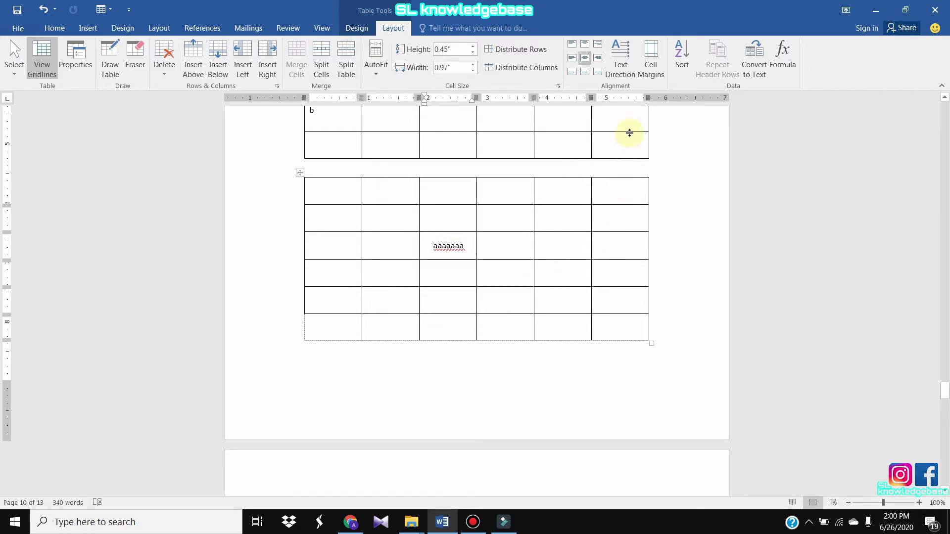
pyautogui.click(681, 58)
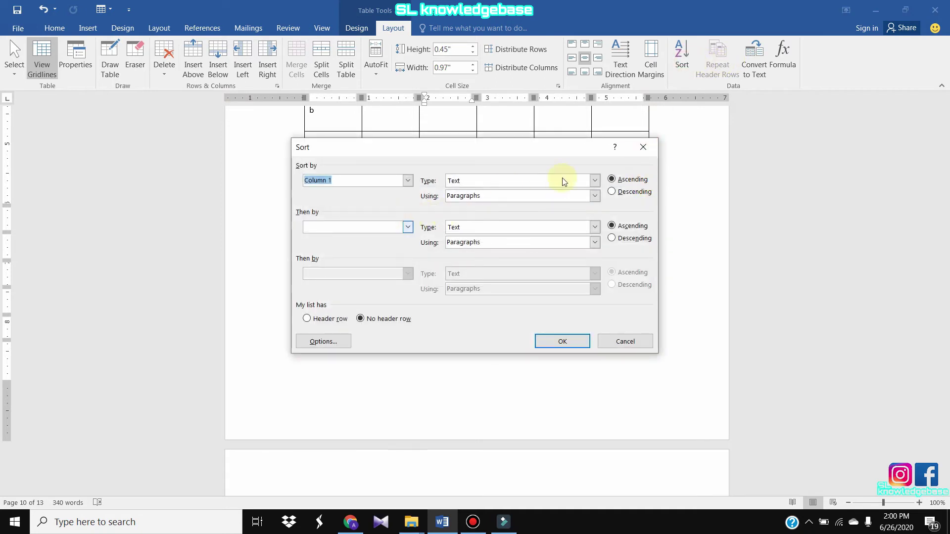
pyautogui.click(643, 147)
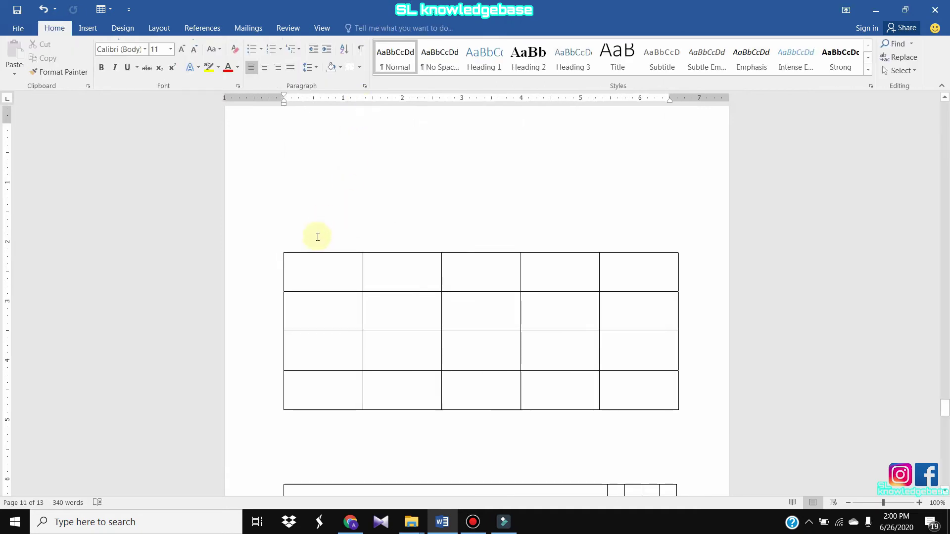
# - Apply the black-header List Table style with grey banded rows to the whole five-column, four-row table on page 11
pyautogui.click(322, 259)
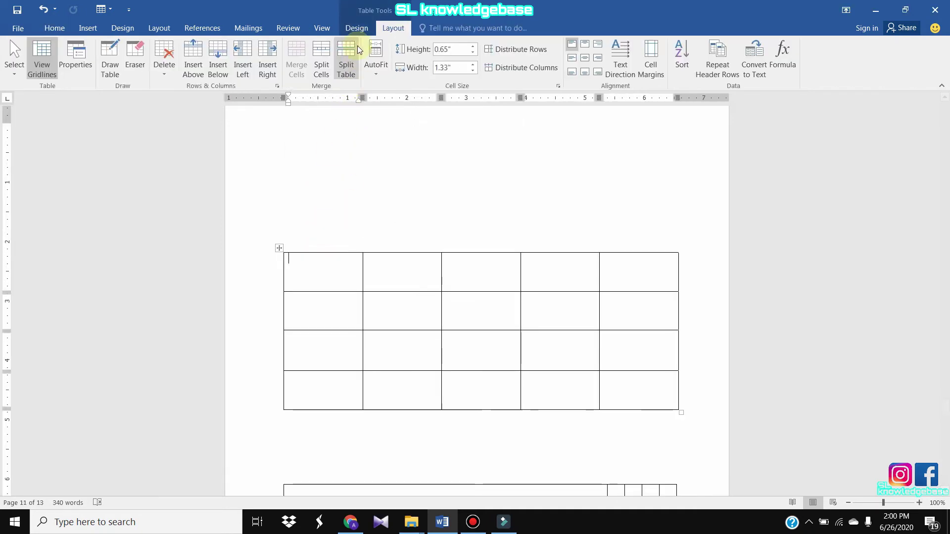
pyautogui.click(358, 28)
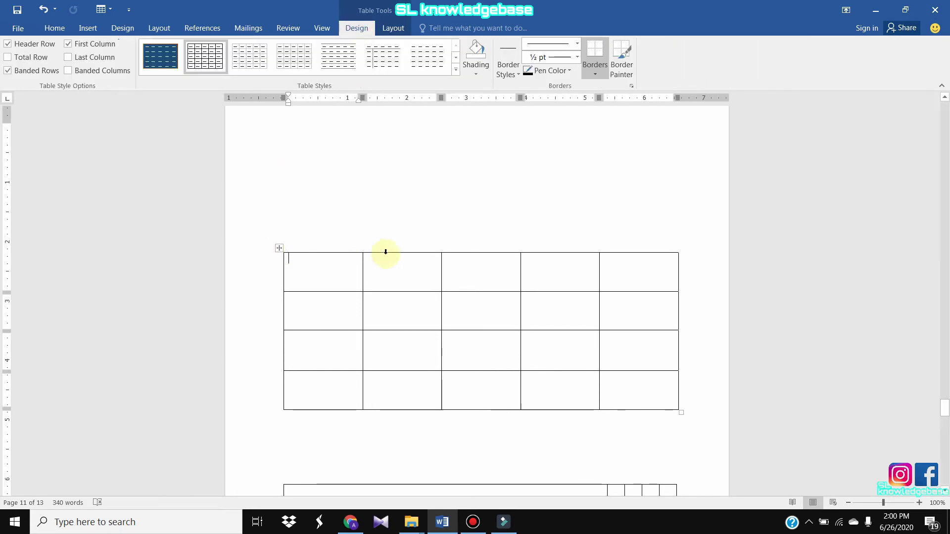
pyautogui.scroll(2, 379, 236)
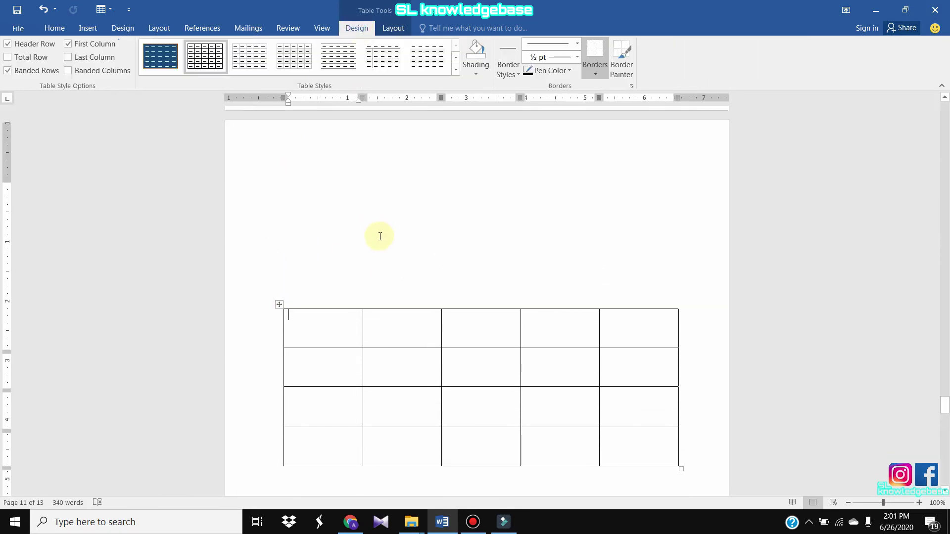
pyautogui.click(279, 307)
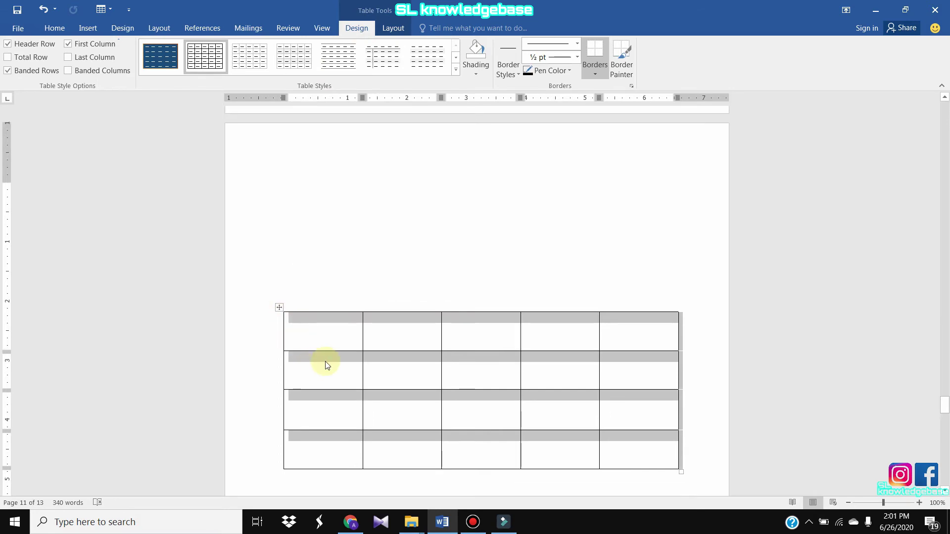
pyautogui.click(455, 69)
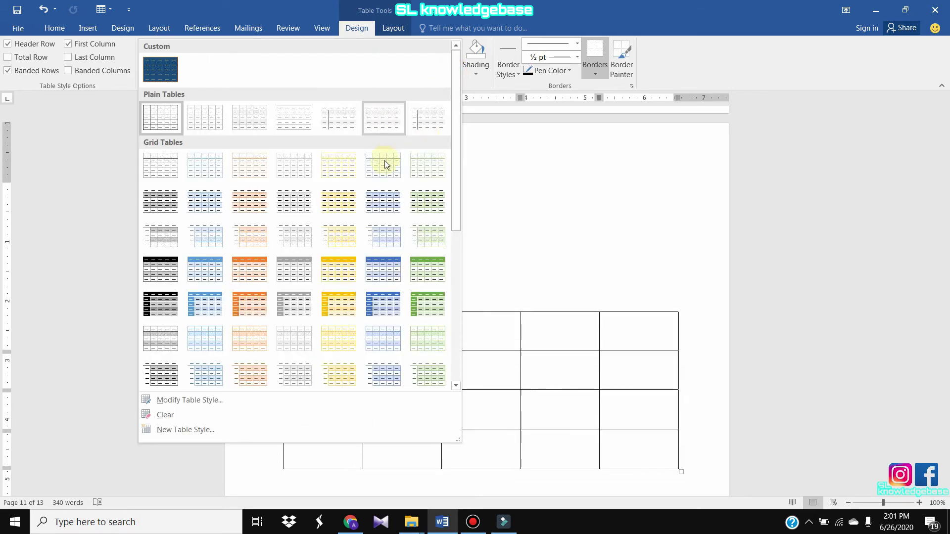
pyautogui.scroll(-5, 384, 168)
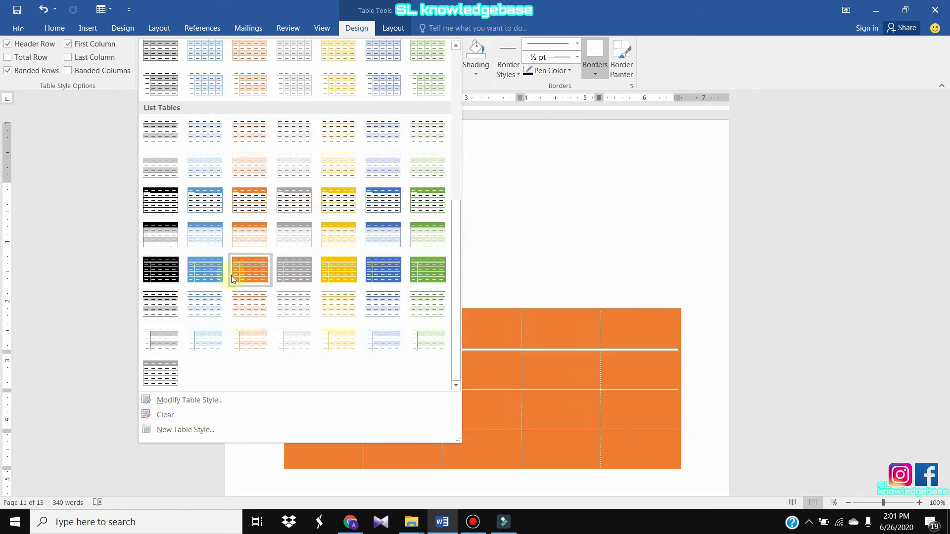
pyautogui.click(160, 234)
# - Shade all cells of the selected five-column table with a medium grey theme color
pyautogui.click(468, 49)
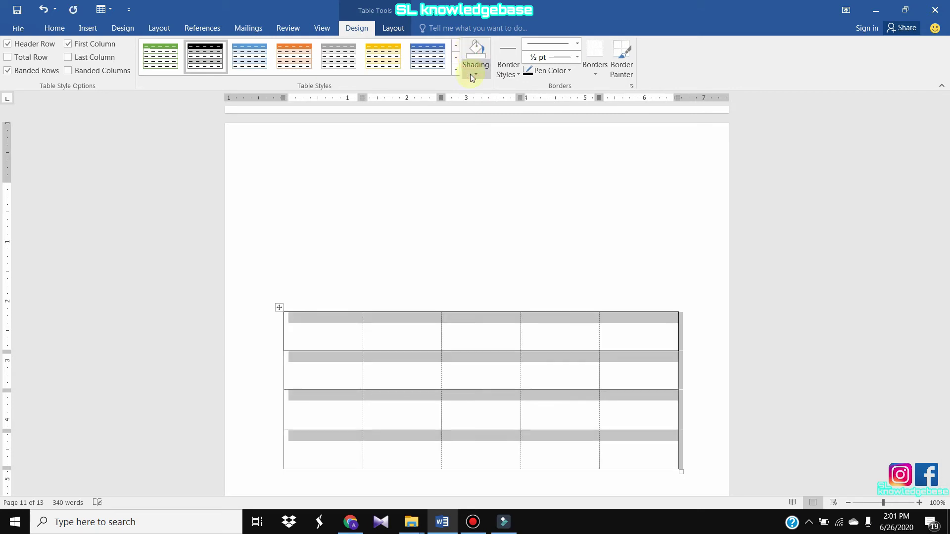
pyautogui.click(470, 74)
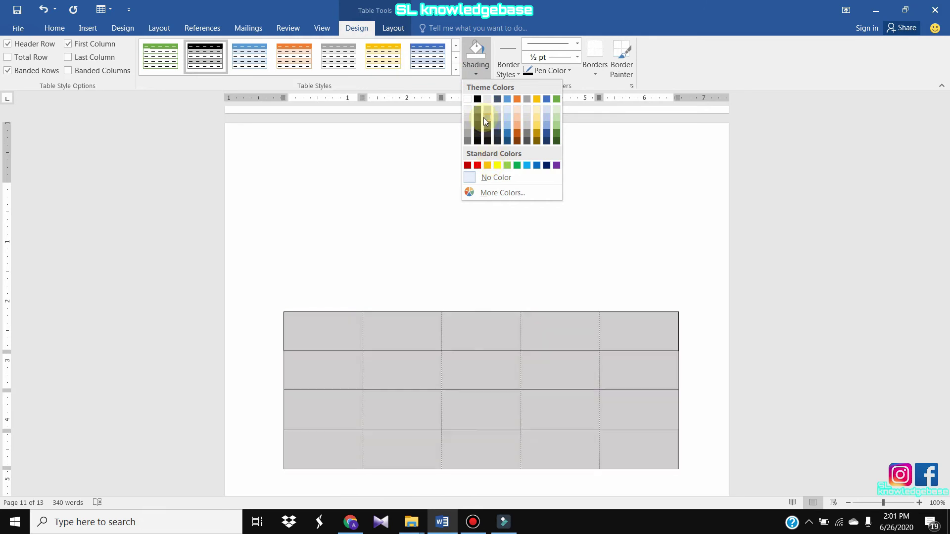
pyautogui.click(484, 118)
# - Paint red 3 pt triple-line borders along the grey table's left, right and bottom edges and above its last row
pyautogui.click(501, 69)
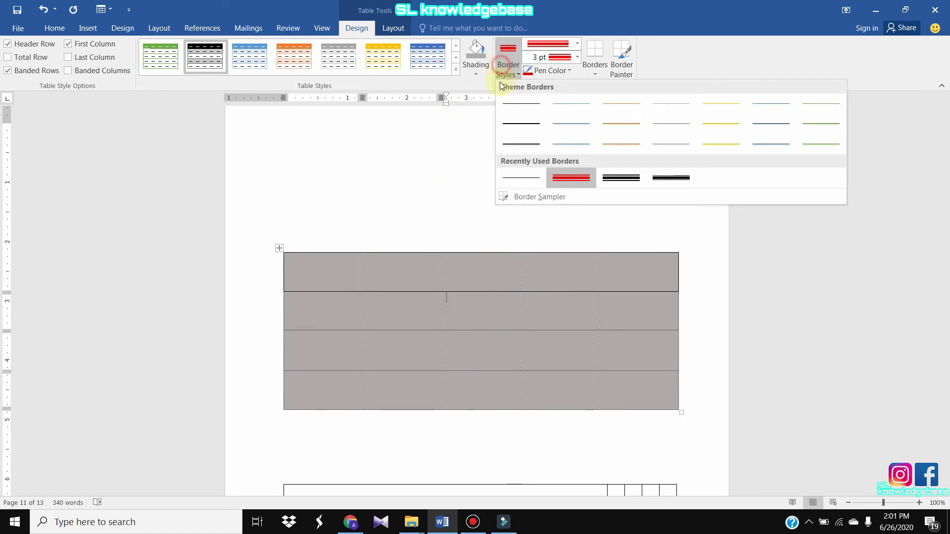
pyautogui.click(569, 176)
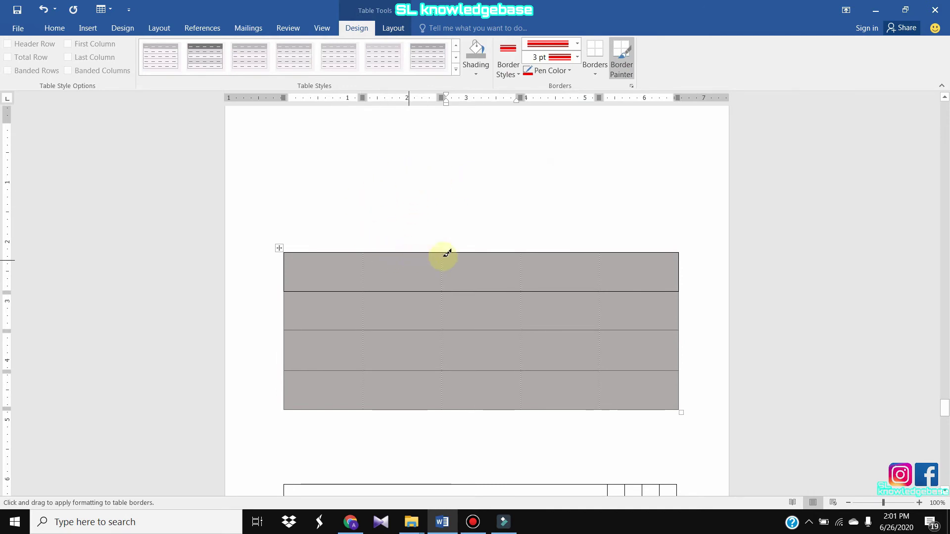
pyautogui.moveTo(283, 290)
pyautogui.mouseDown()
pyautogui.moveTo(282, 248)
pyautogui.moveTo(289, 256)
pyautogui.moveTo(293, 248)
pyautogui.moveTo(696, 251)
pyautogui.moveTo(668, 388)
pyautogui.moveTo(687, 408)
pyautogui.mouseUp()
pyautogui.moveTo(687, 408)
pyautogui.mouseDown()
pyautogui.moveTo(290, 401)
pyautogui.moveTo(655, 403)
pyautogui.moveTo(635, 392)
pyautogui.mouseUp()
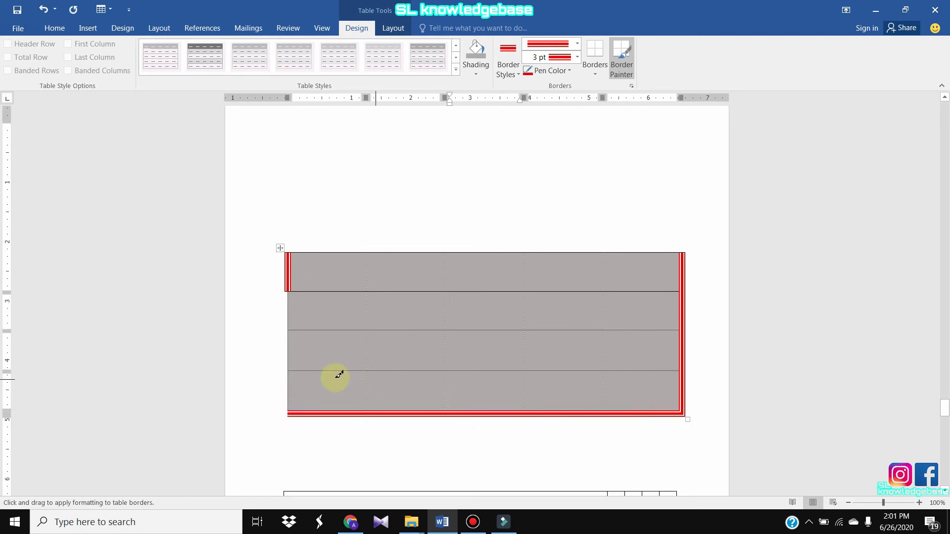
pyautogui.moveTo(286, 403); pyautogui.dragTo(282, 286)
pyautogui.moveTo(293, 364); pyautogui.dragTo(641, 357)
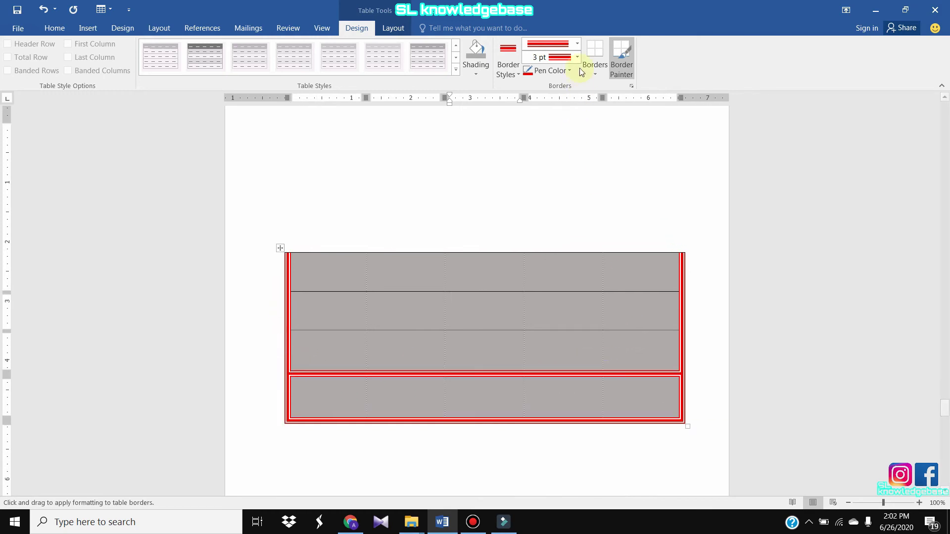
# - Apply all borders in the red 3 pt triple-line style to the second row's third cell and to the whole table
pyautogui.click(595, 69)
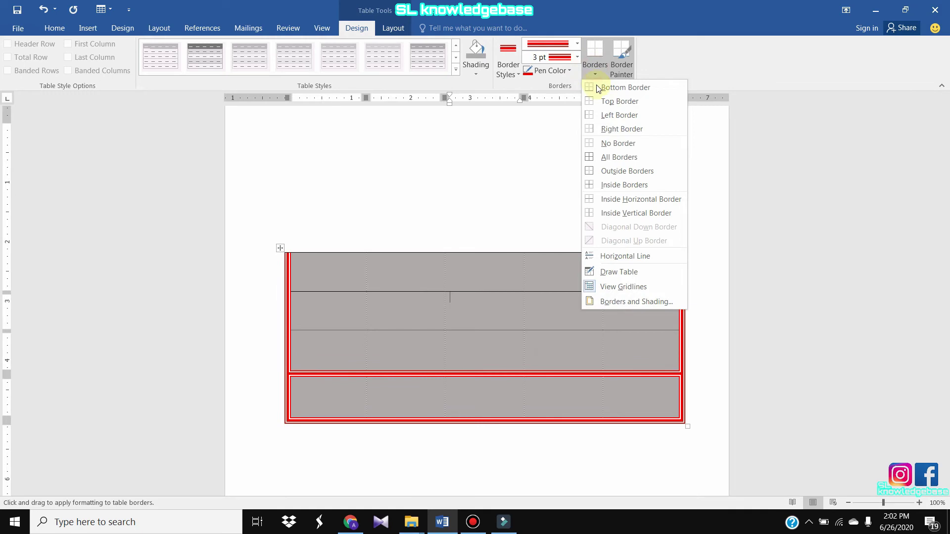
pyautogui.click(616, 158)
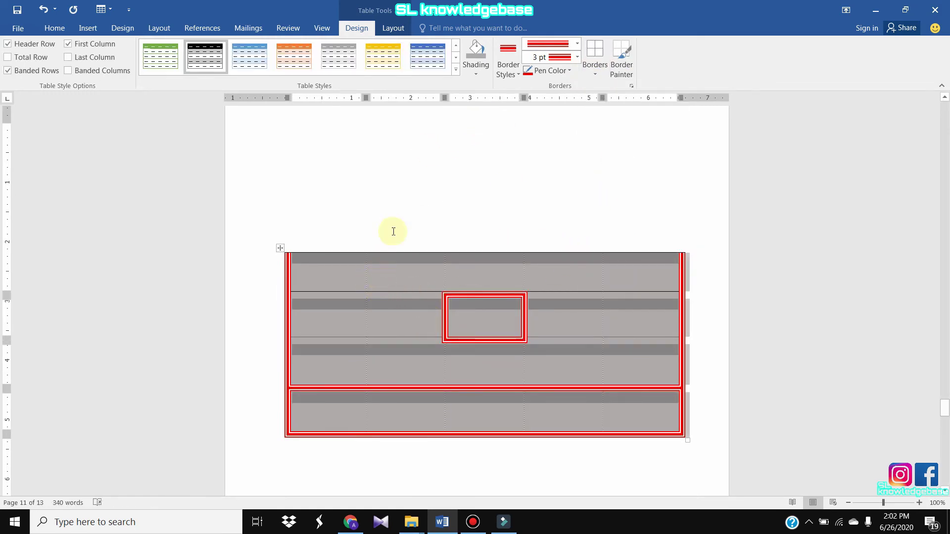
pyautogui.click(591, 68)
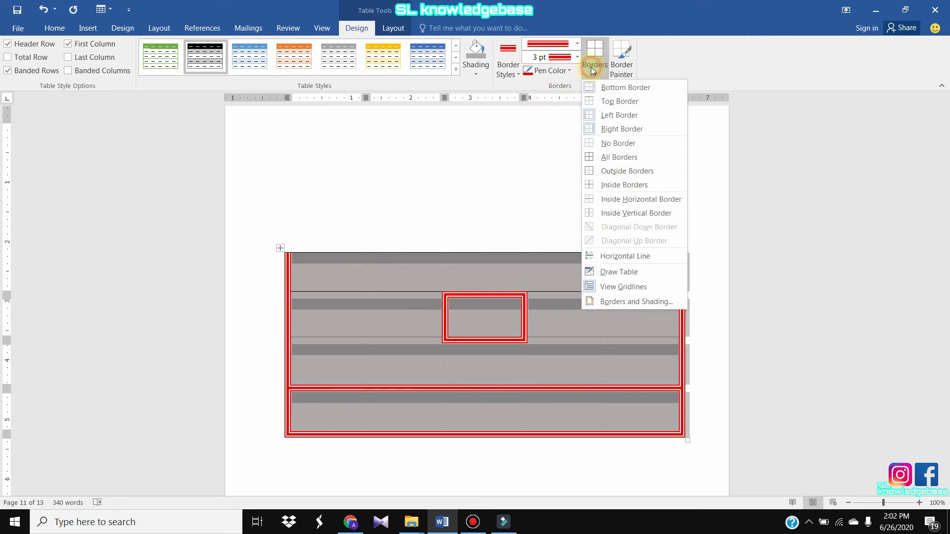
pyautogui.click(614, 158)
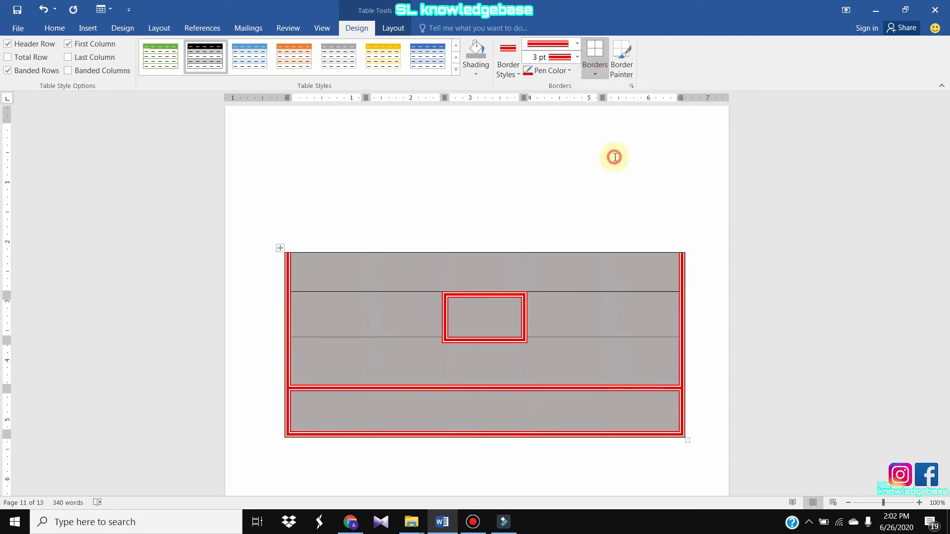
# - Paint yellow 3 pt triple-line borders below the first and second rows of the grey table with Border Painter
pyautogui.click(571, 166)
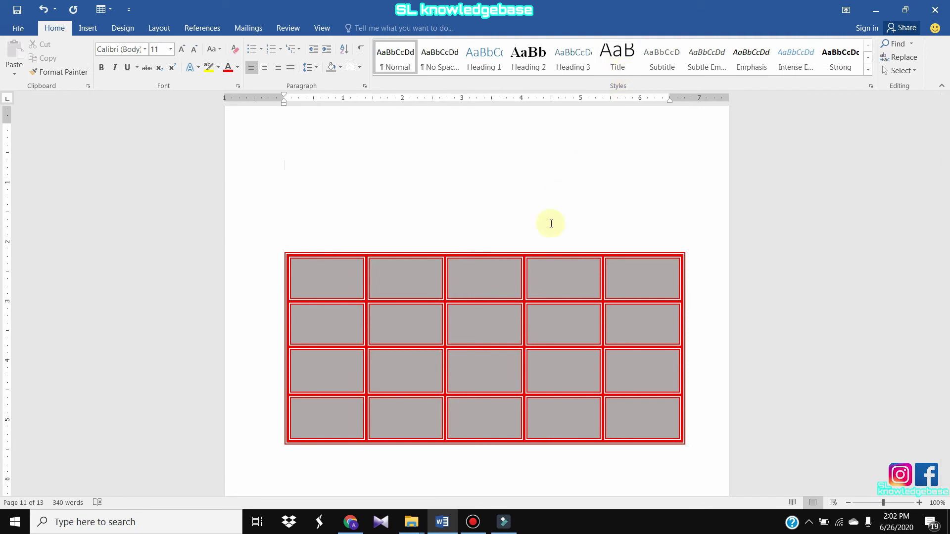
pyautogui.click(562, 274)
pyautogui.click(624, 74)
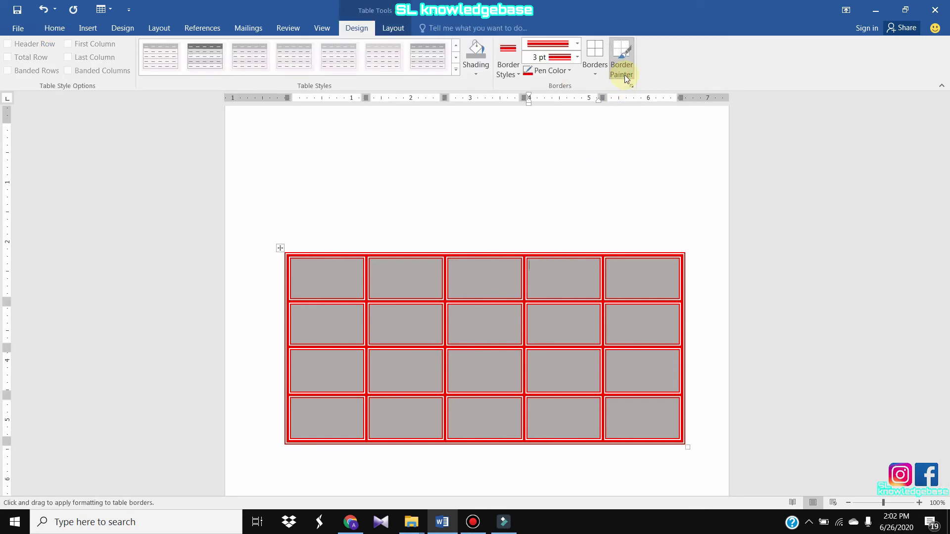
pyautogui.click(548, 73)
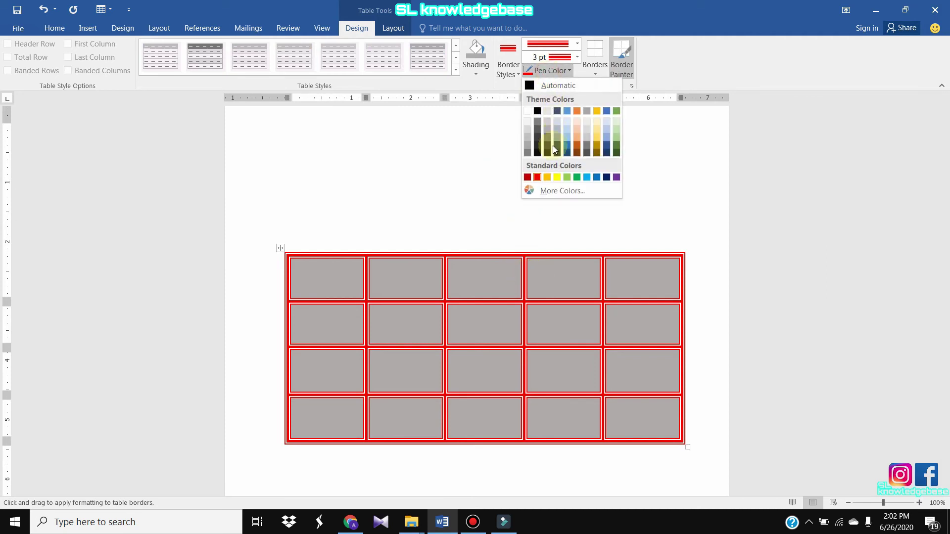
pyautogui.click(555, 177)
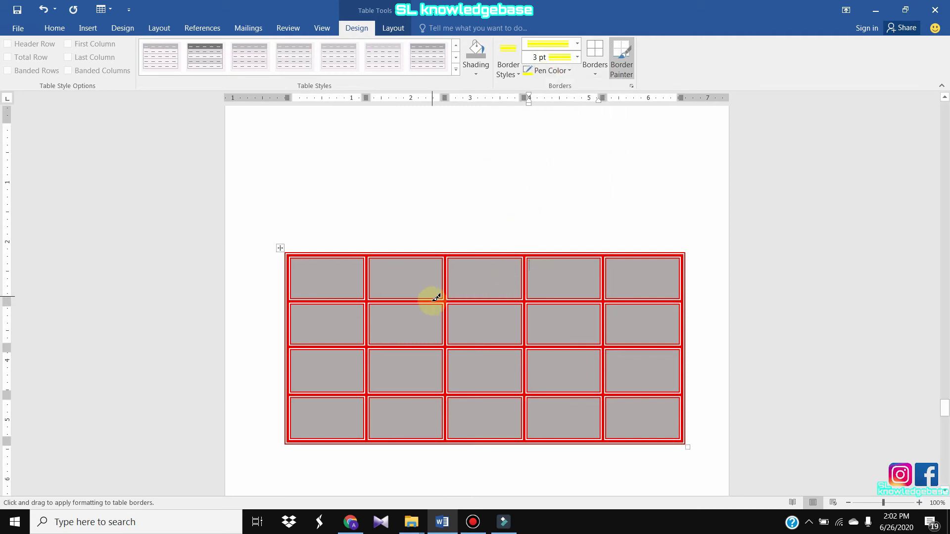
pyautogui.moveTo(607, 297); pyautogui.dragTo(680, 297)
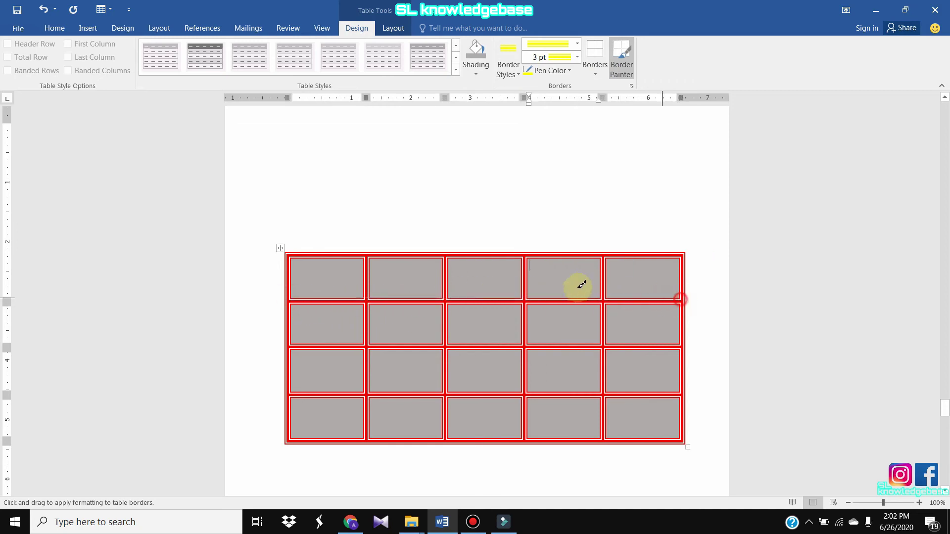
pyautogui.click(443, 261)
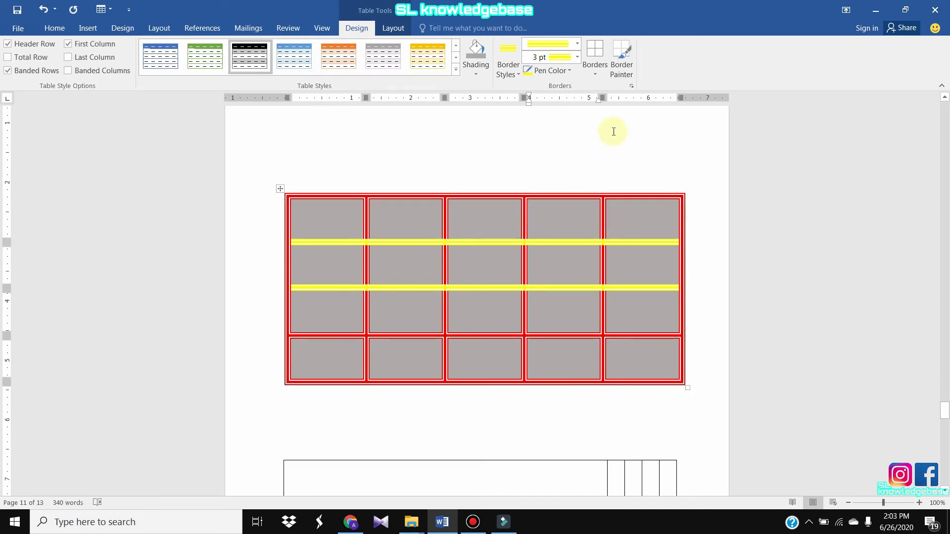
# - Modify the List Table 4 style's borders to a red thick-thin small gap line, 2 ¼ pt wide, for the whole table
pyautogui.click(455, 71)
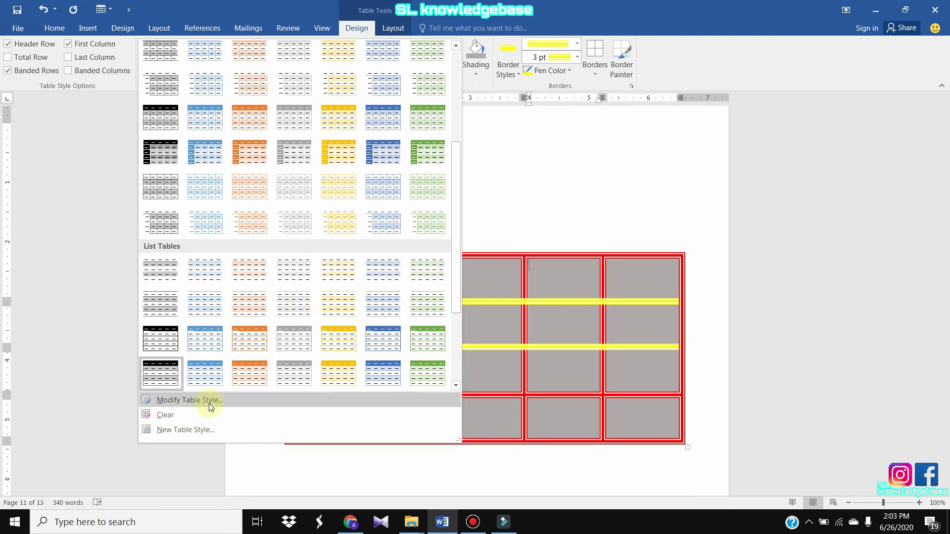
pyautogui.click(210, 401)
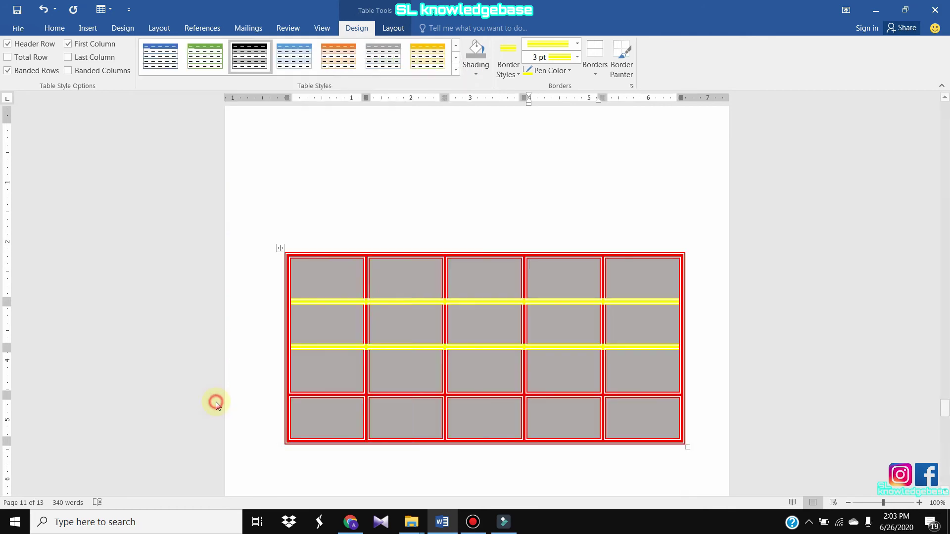
pyautogui.click(371, 215)
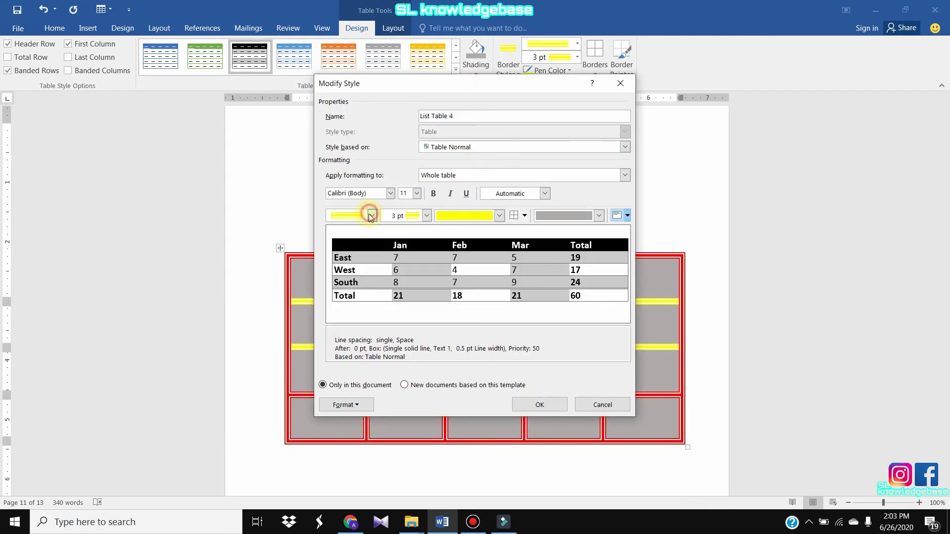
pyautogui.click(369, 313)
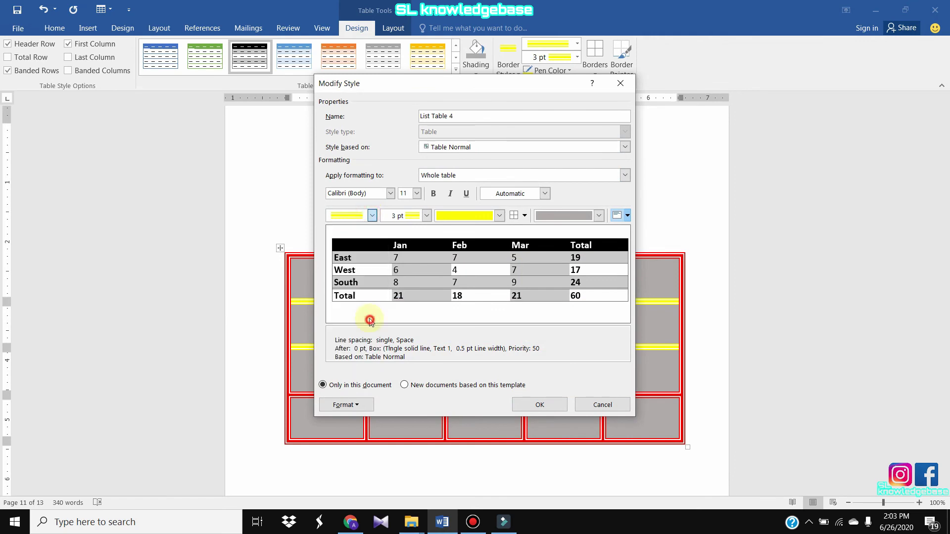
pyautogui.click(426, 216)
pyautogui.click(415, 242)
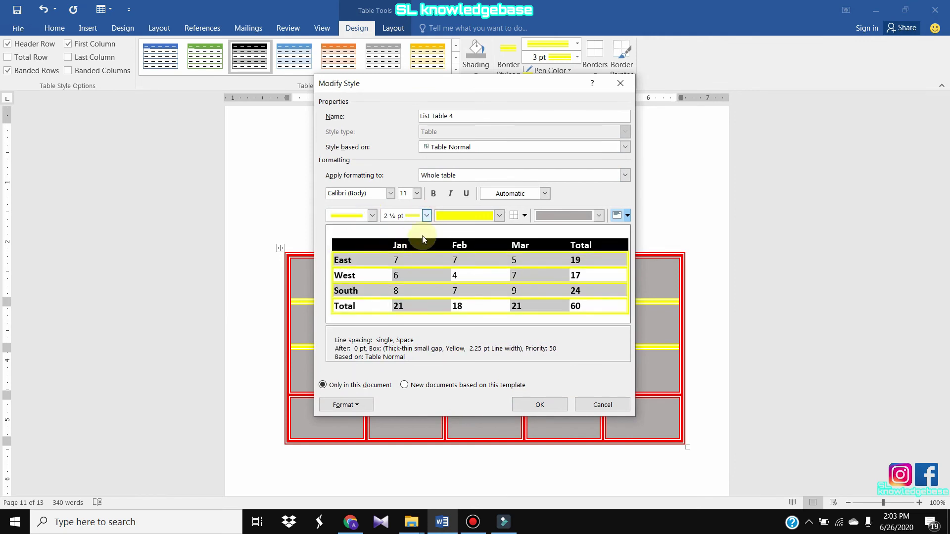
pyautogui.click(449, 216)
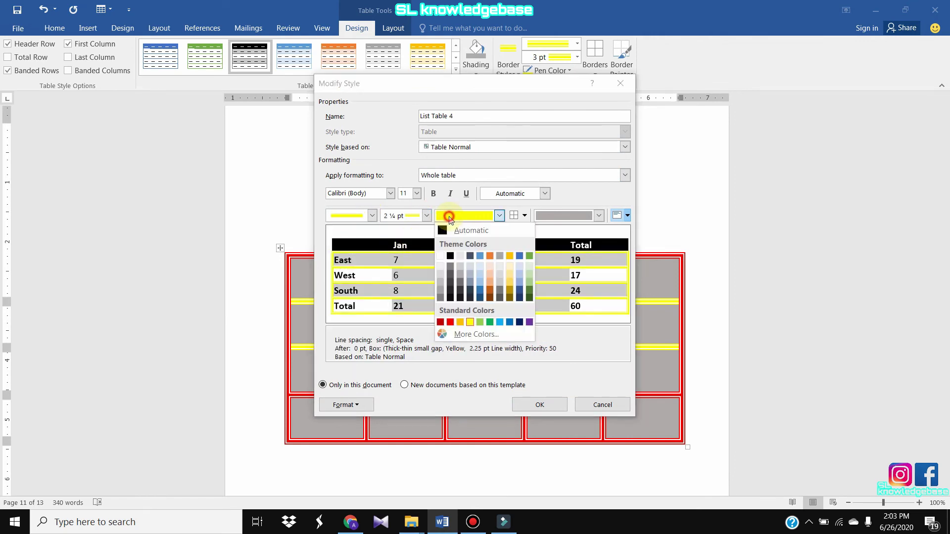
pyautogui.click(450, 322)
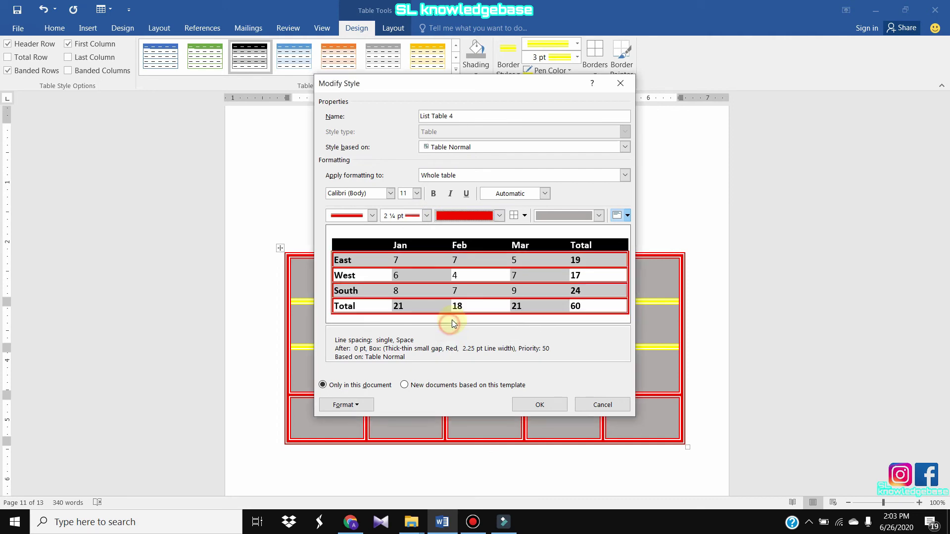
# - Set the style's fill to Orange, Accent 2, Lighter 80% and its text to bold, italic, underlined Bauhaus 93
pyautogui.click(599, 218)
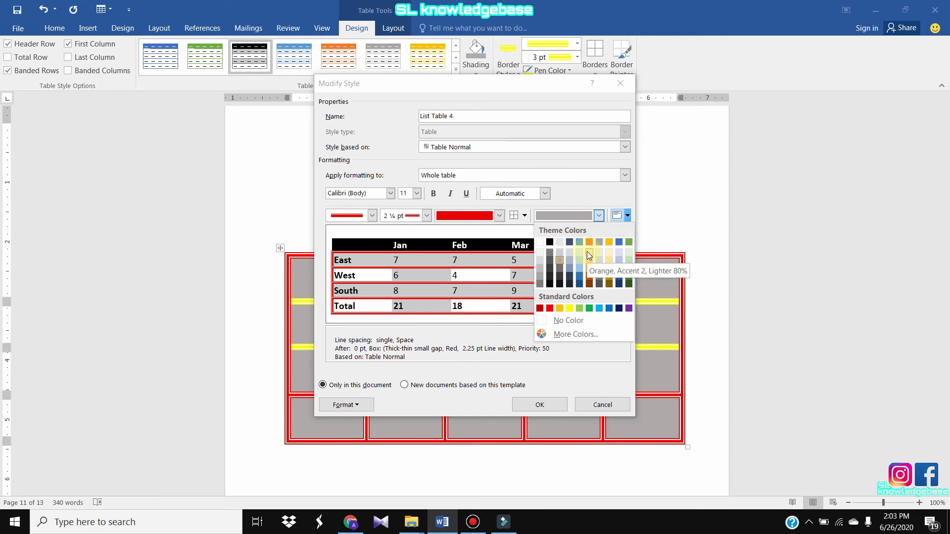
pyautogui.click(588, 253)
pyautogui.click(433, 193)
pyautogui.click(451, 193)
pyautogui.click(468, 194)
pyautogui.click(544, 194)
pyautogui.click(544, 193)
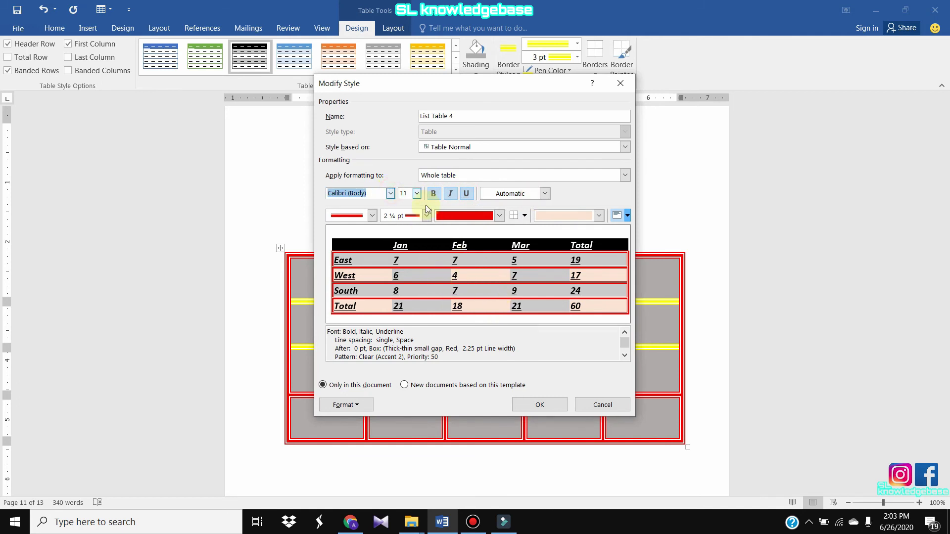
pyautogui.click(391, 193)
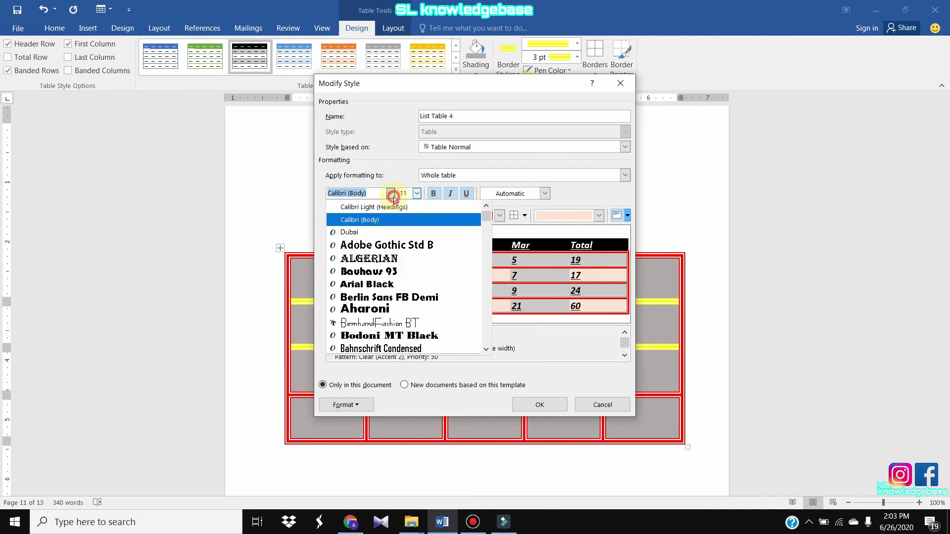
pyautogui.click(408, 273)
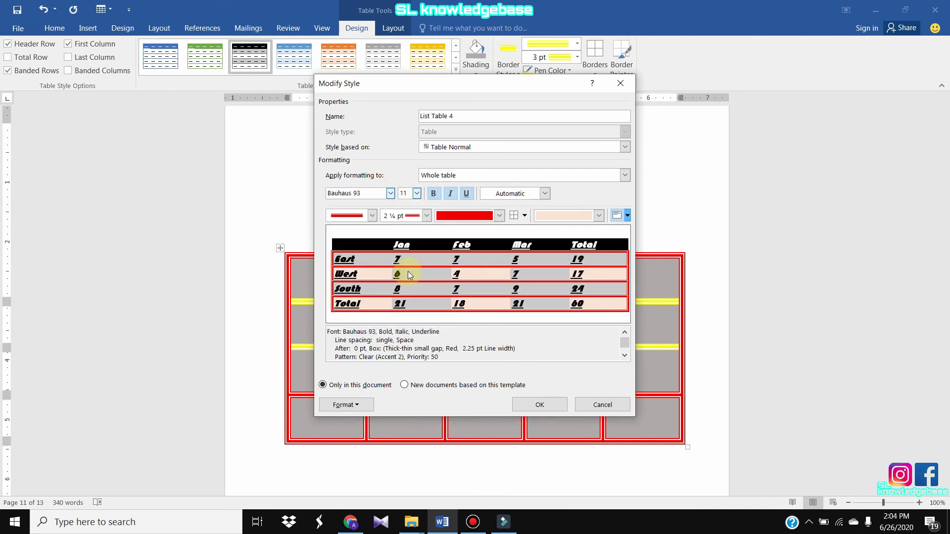
# - Apply all borders to the List Table 4 style, switch off its outside borders, and save the modified style
pyautogui.click(514, 216)
pyautogui.click(522, 216)
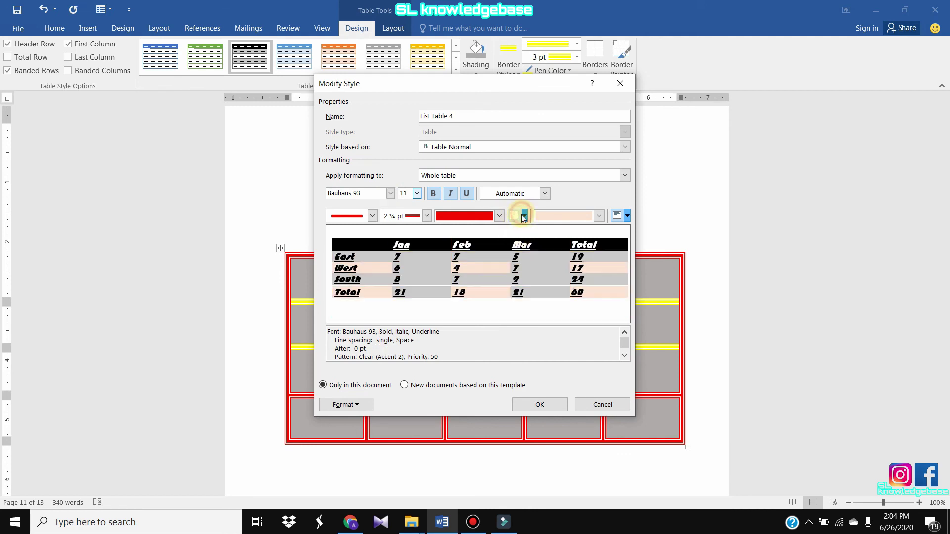
pyautogui.click(524, 216)
pyautogui.click(514, 216)
pyautogui.click(524, 216)
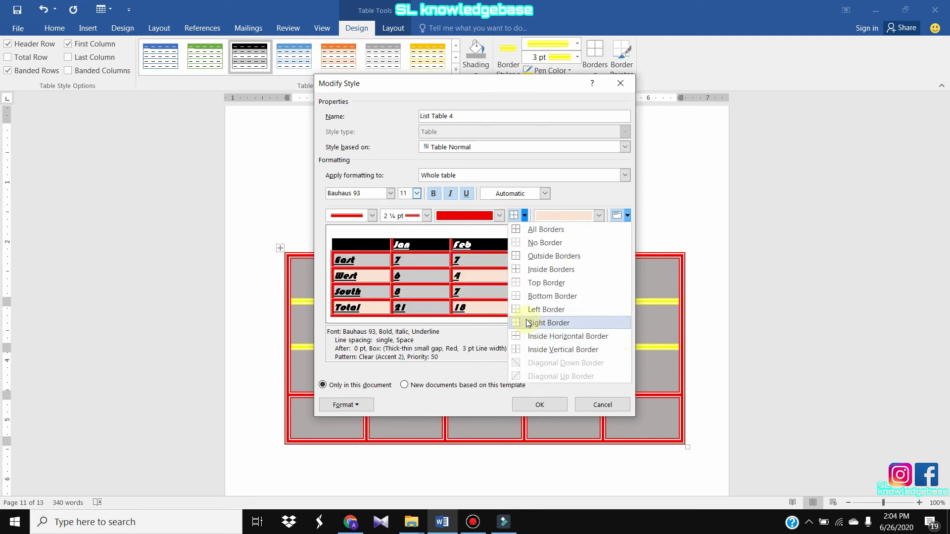
pyautogui.click(537, 256)
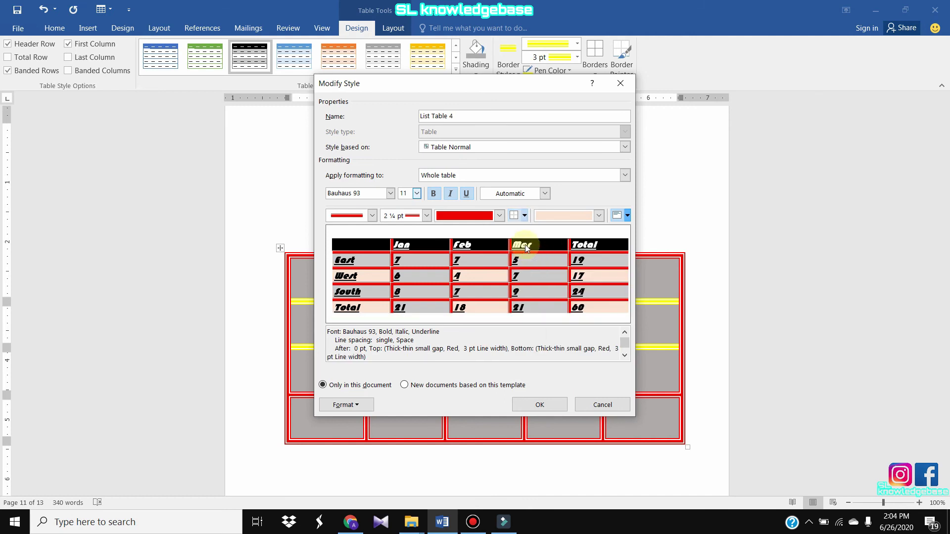
pyautogui.click(593, 220)
pyautogui.click(602, 219)
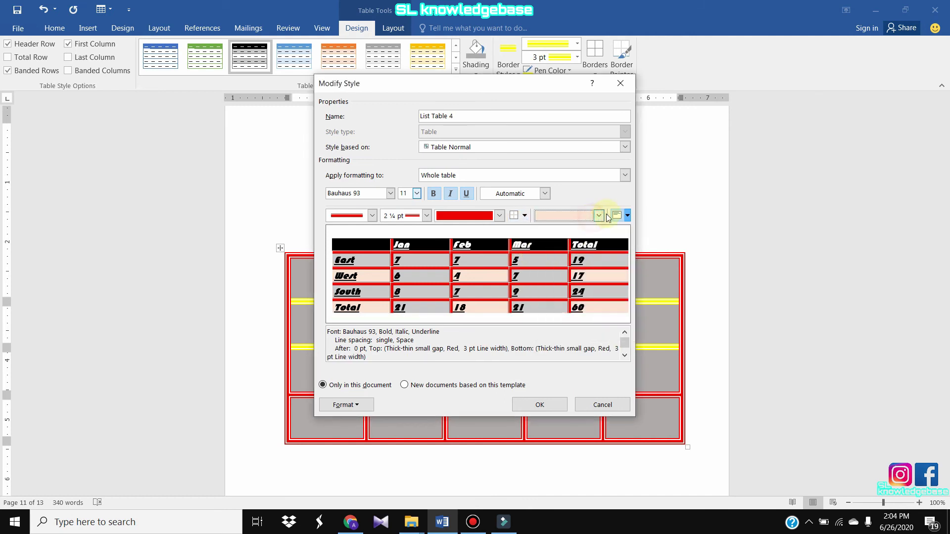
pyautogui.click(539, 404)
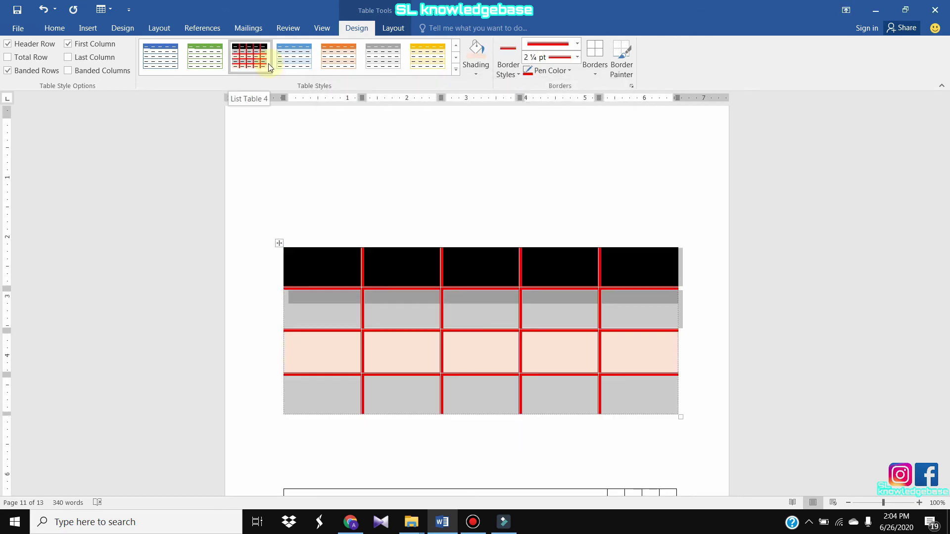
# - Enter the sample text "disdfefwe" in the header row's third cell
pyautogui.click(653, 191)
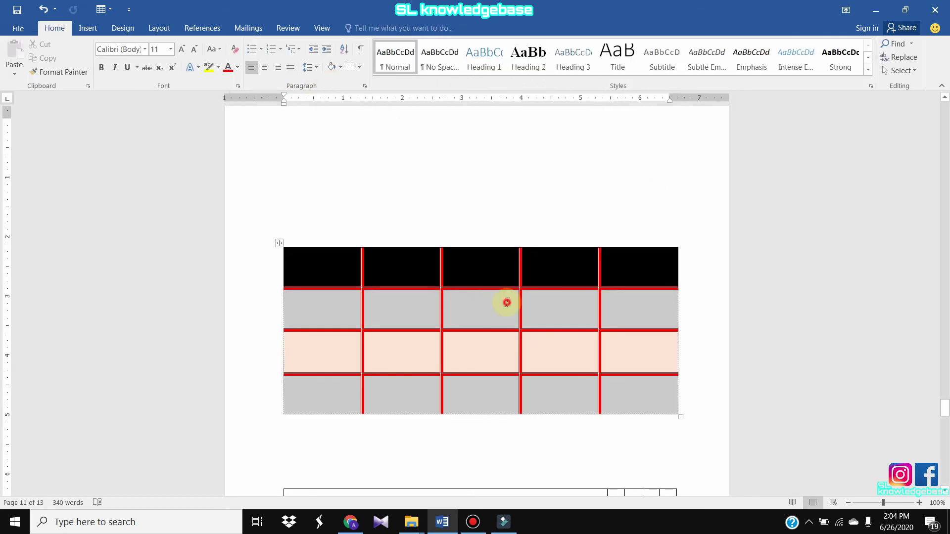
pyautogui.click(491, 269)
pyautogui.write('disdfefwe')
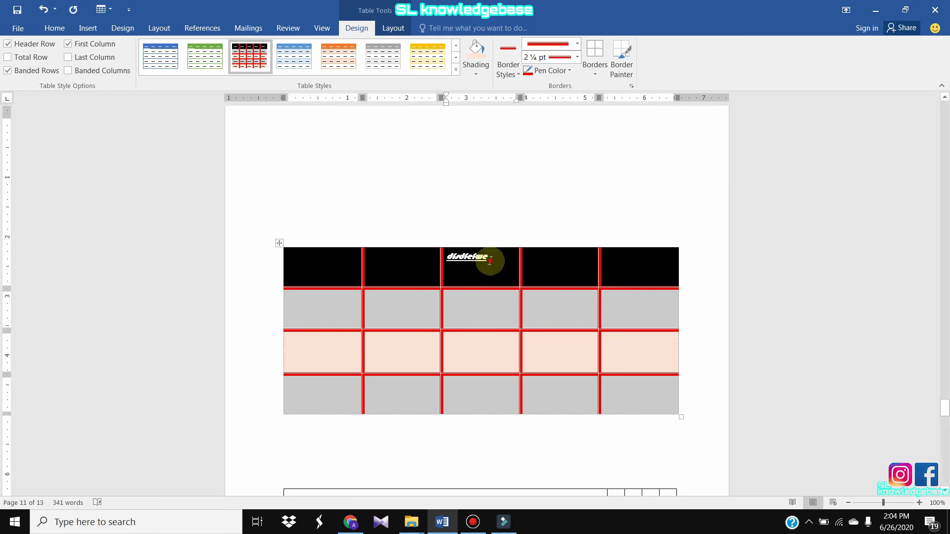
pyautogui.click(406, 241)
pyautogui.click(480, 259)
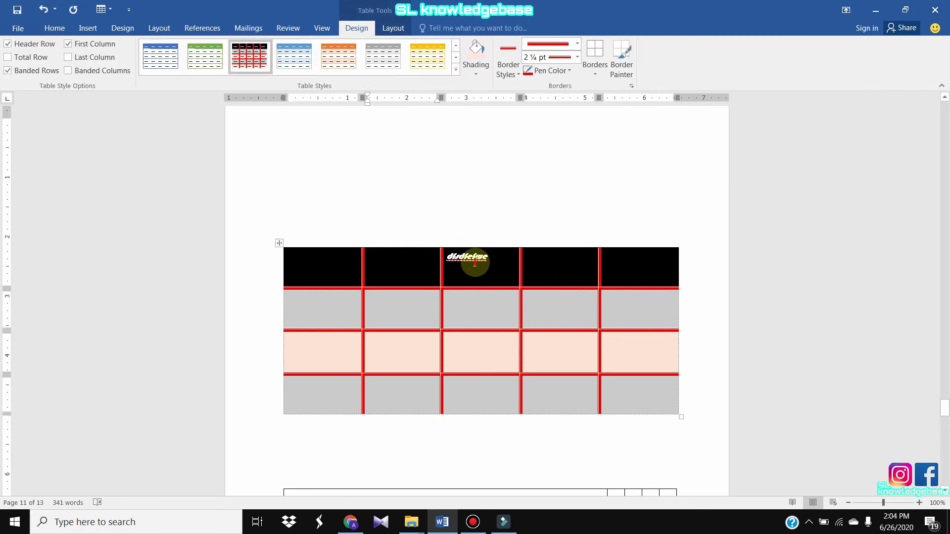
pyautogui.click(489, 258)
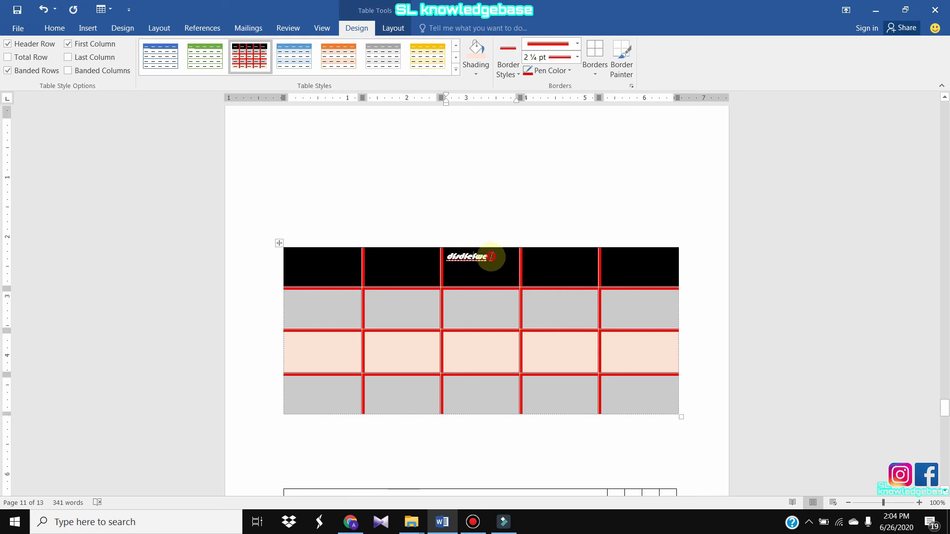
pyautogui.doubleClick(440, 255)
pyautogui.click(492, 250)
pyautogui.scroll(-4, 511, 250)
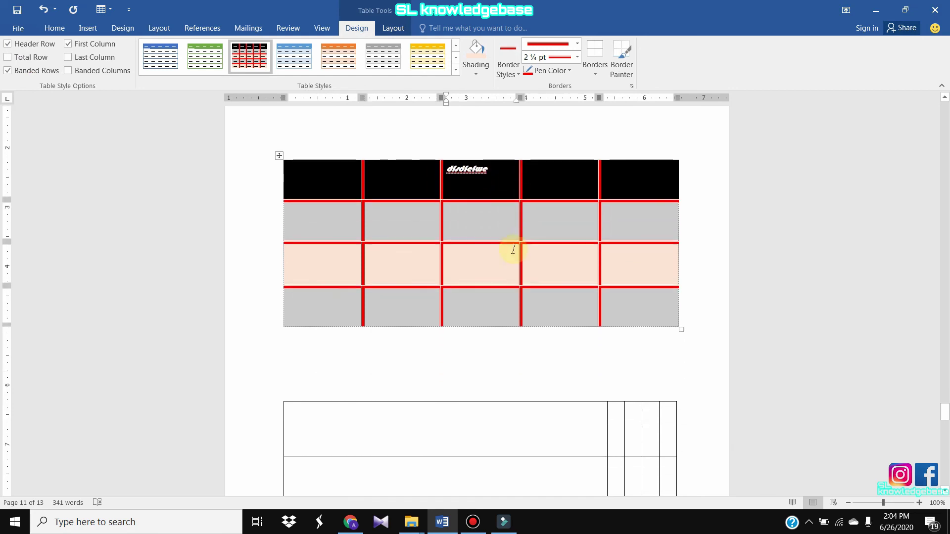
pyautogui.scroll(4, 497, 247)
pyautogui.click(482, 214)
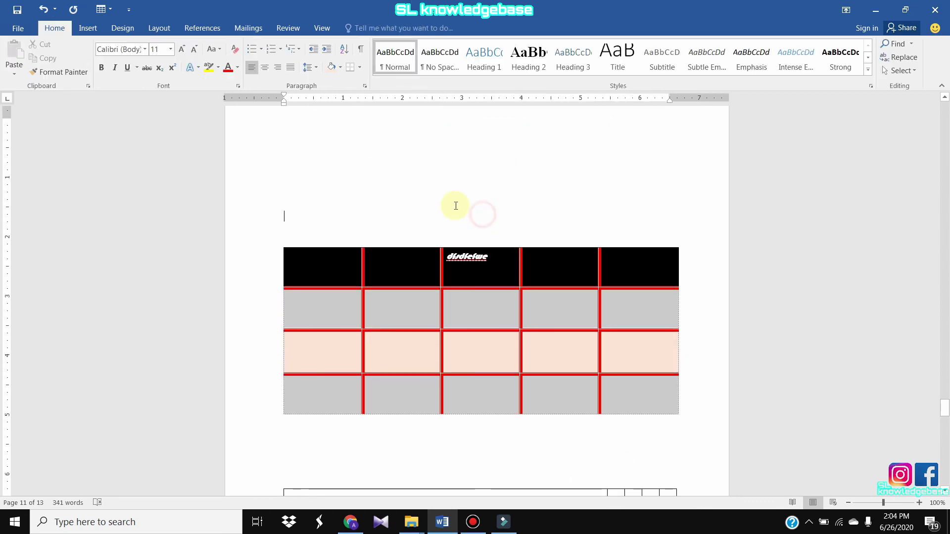
# - Shade the second row's second and third cells and the header row's fourth cell with the light orange fill
pyautogui.doubleClick(410, 321)
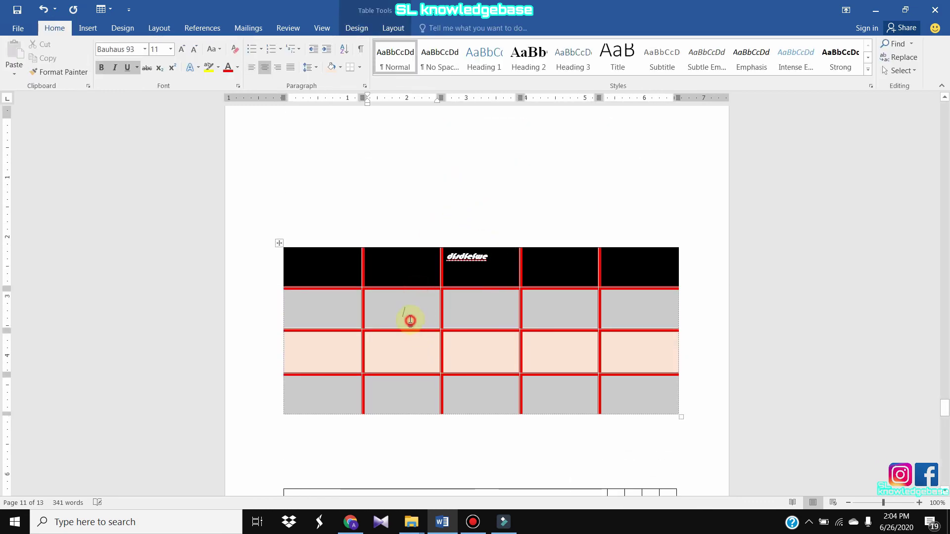
pyautogui.click(357, 27)
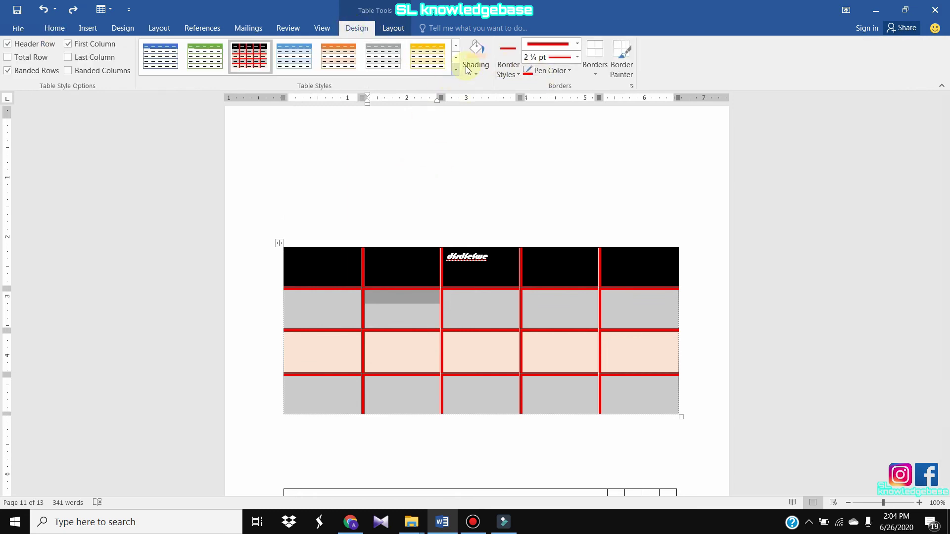
pyautogui.click(474, 52)
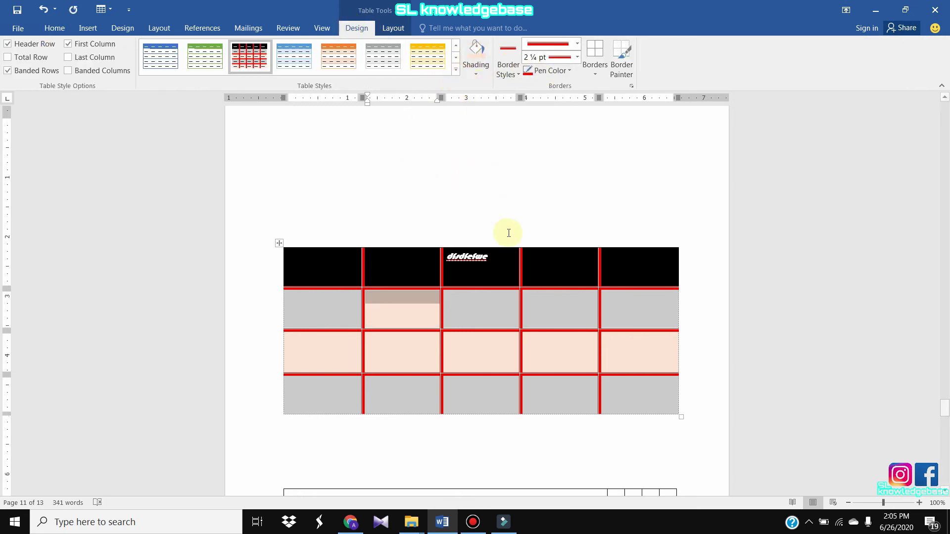
pyautogui.click(482, 314)
pyautogui.click(465, 57)
pyautogui.click(556, 325)
pyautogui.click(518, 250)
pyautogui.click(470, 52)
pyautogui.scroll(-1, 626, 214)
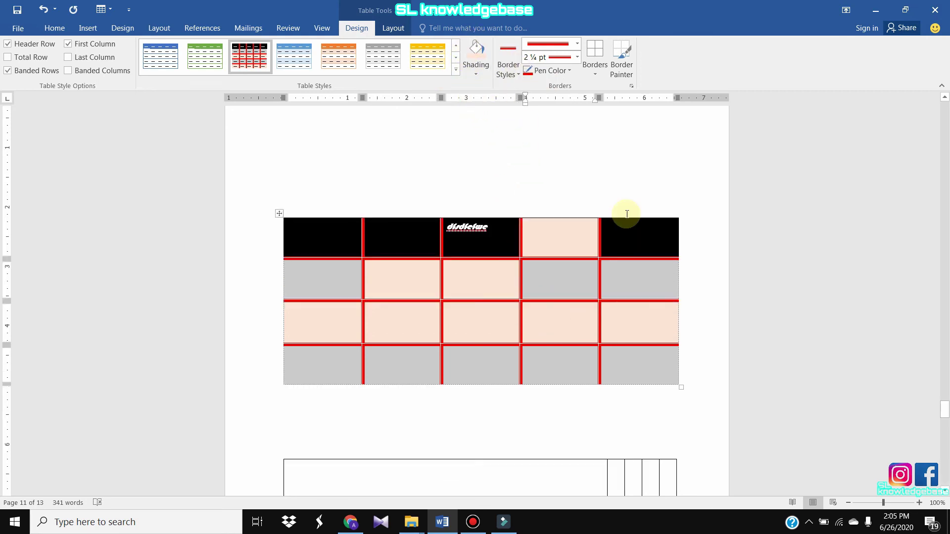